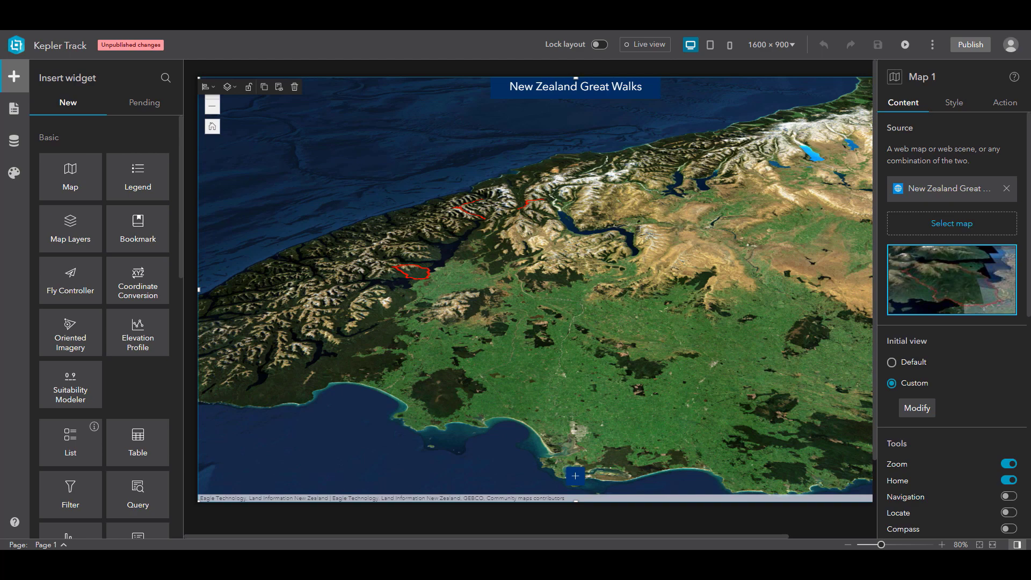
# - Add an Elevation Profile widget to the widget controller on the map and set its source to Map 1
pyautogui.click(576, 476)
pyautogui.click(584, 431)
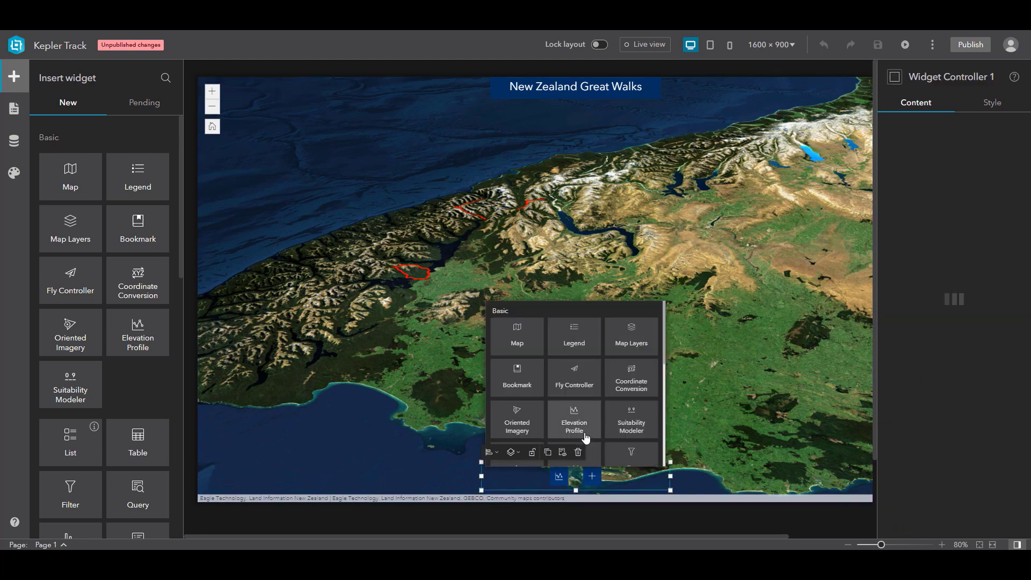
pyautogui.click(557, 484)
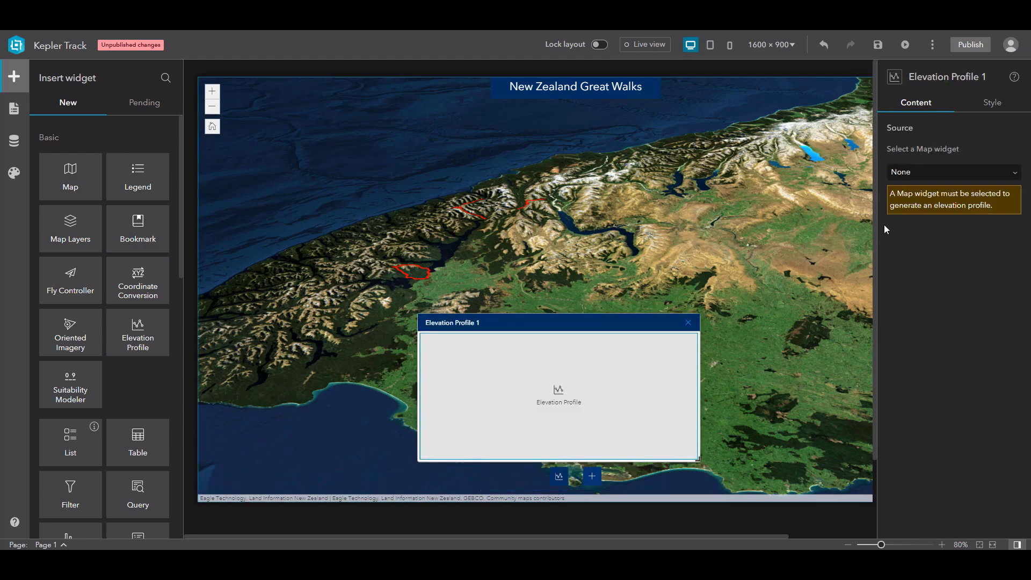
pyautogui.click(946, 173)
pyautogui.click(927, 192)
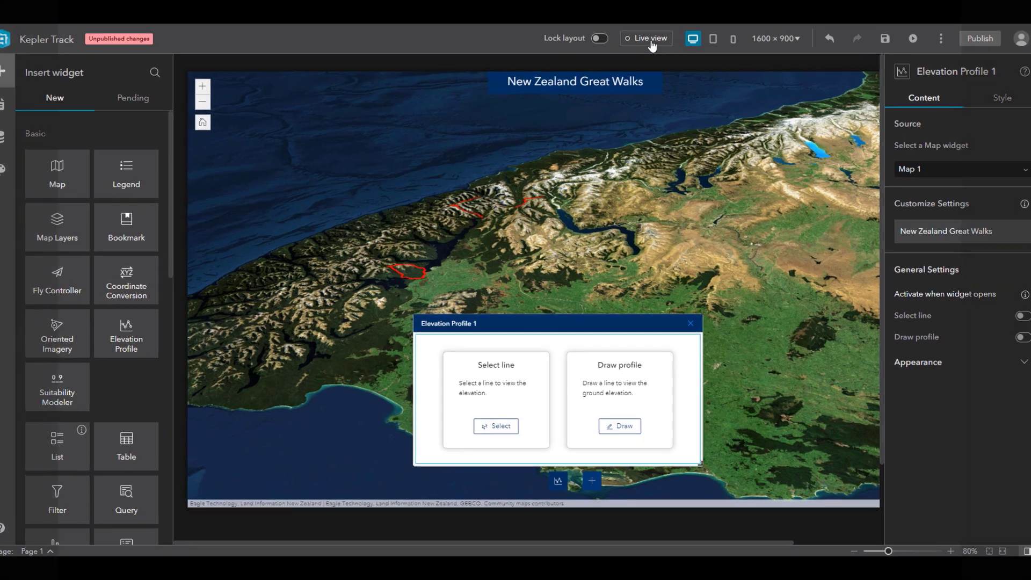
# - Turn on live view, open the Elevation Profile widget and move its window clear of the red trails
pyautogui.click(651, 43)
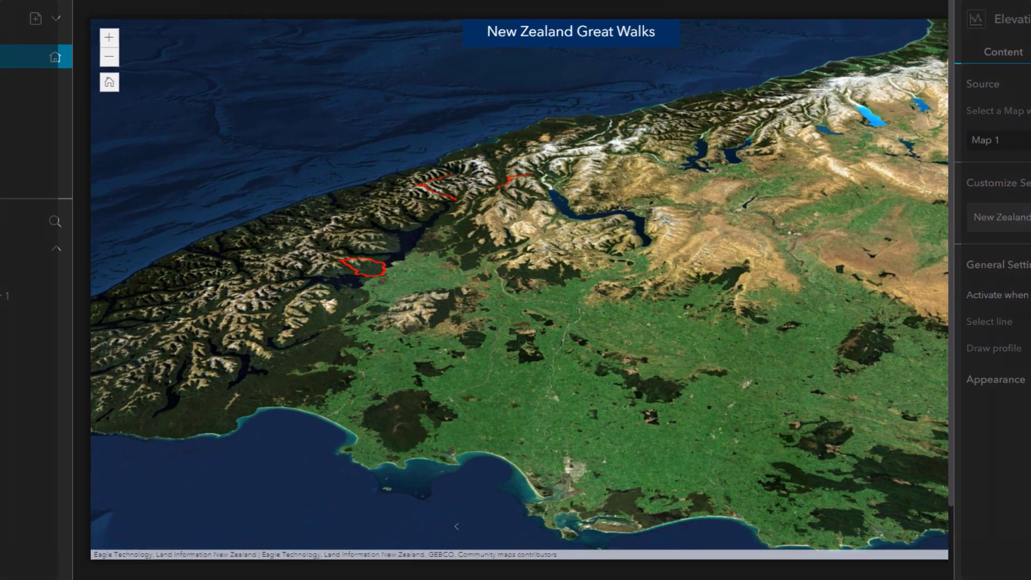
pyautogui.click(572, 477)
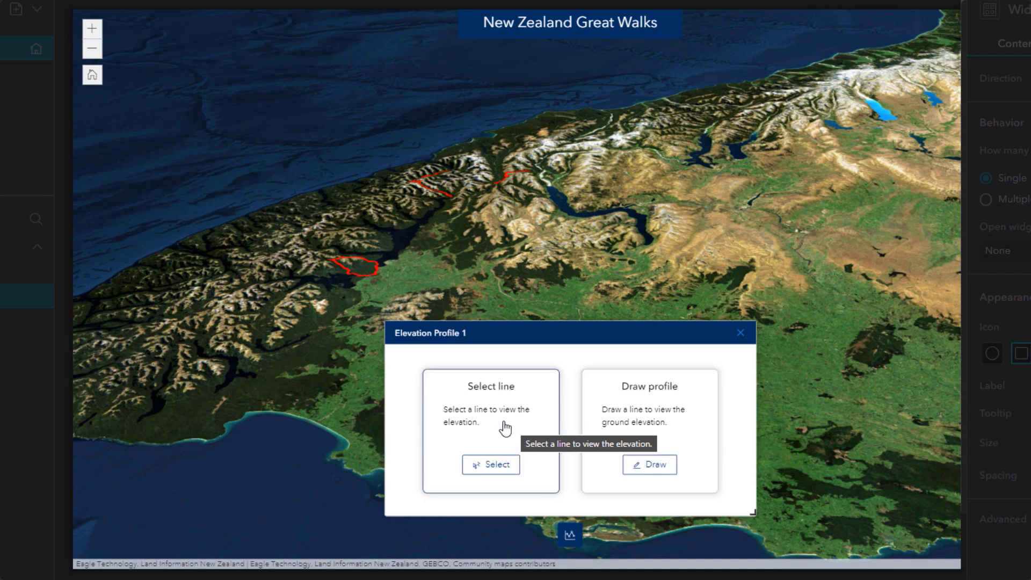
pyautogui.moveTo(530, 336)
pyautogui.mouseDown()
pyautogui.moveTo(635, 265)
pyautogui.moveTo(731, 91)
pyautogui.mouseUp()
# - Draw a three-point profile line across the green plains to chart its ground elevation
pyautogui.click(841, 184)
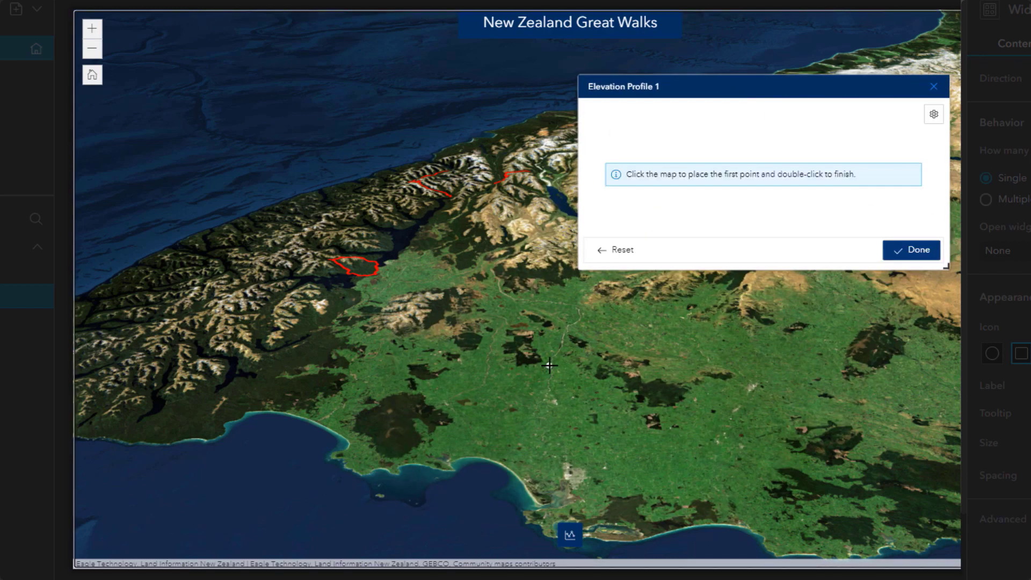
pyautogui.click(568, 361)
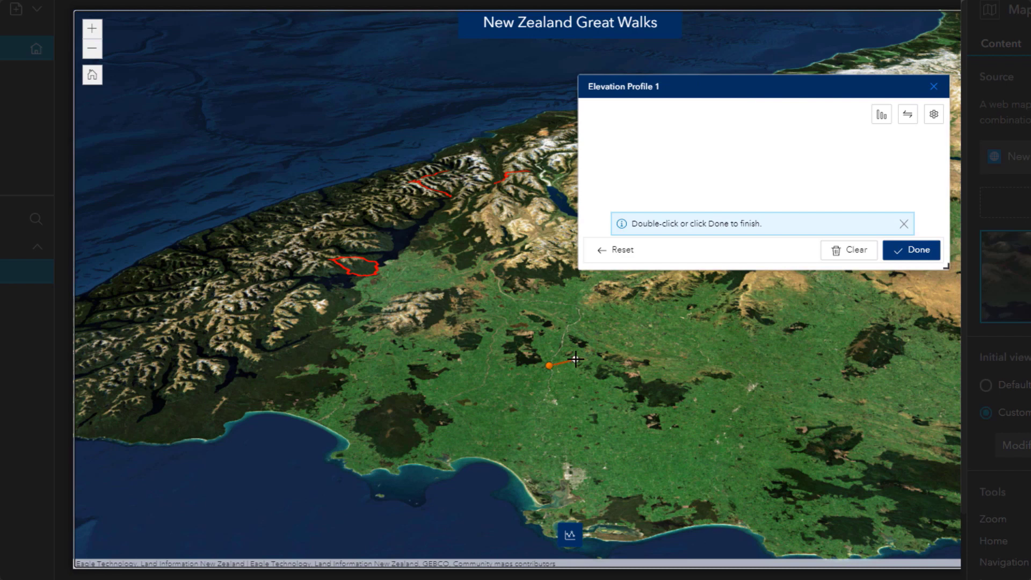
pyautogui.click(610, 365)
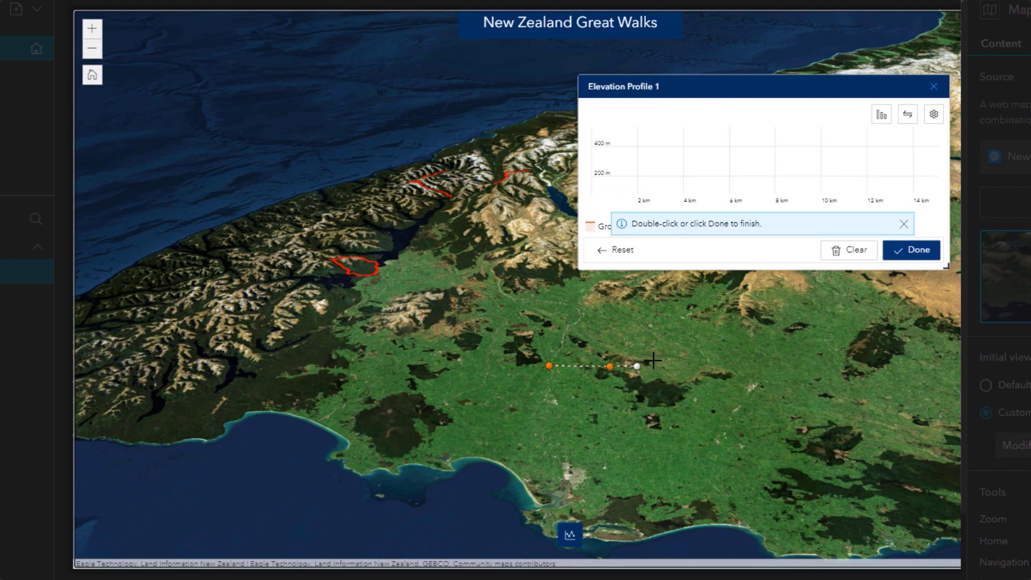
pyautogui.doubleClick(656, 359)
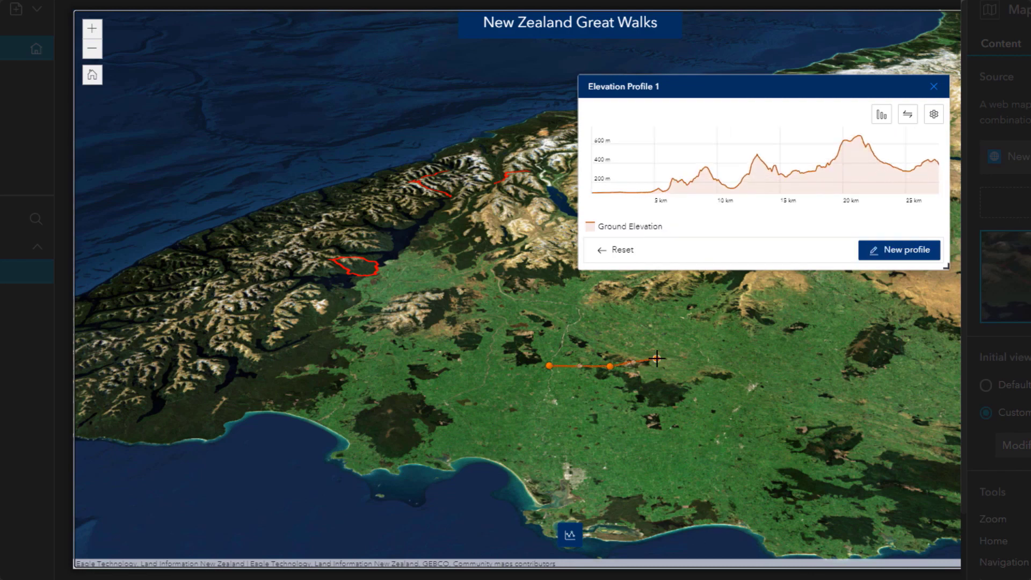
# - Reset the elevation profile and use Select line to pick the trail segment east of the lake's end
pyautogui.click(615, 251)
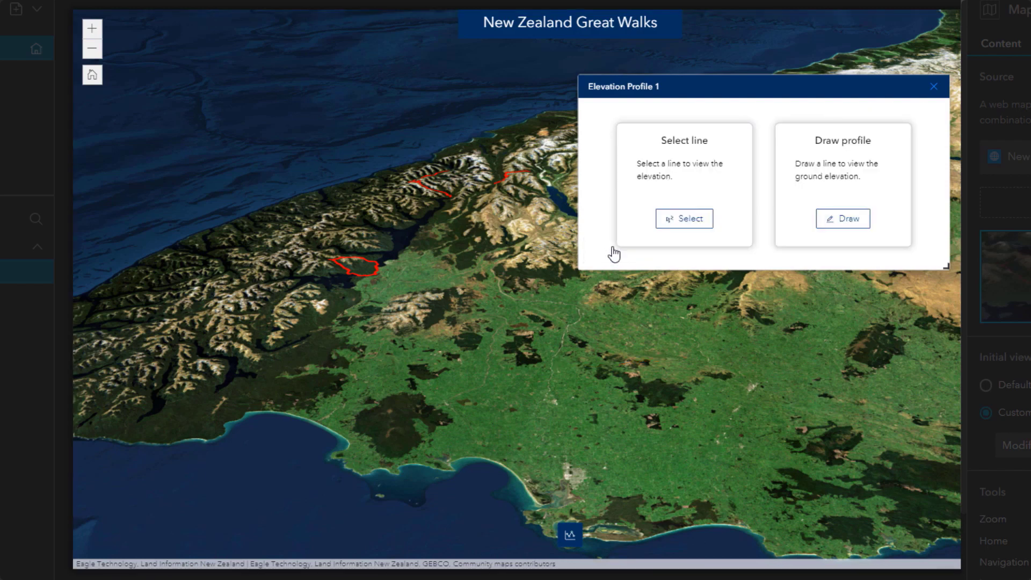
pyautogui.click(696, 161)
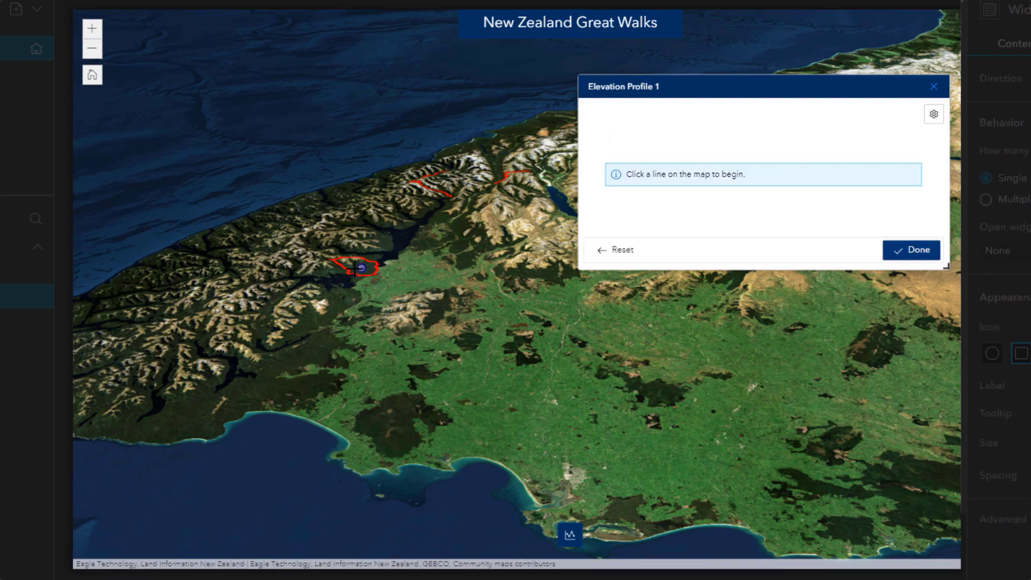
pyautogui.scroll(5, 355, 269)
pyautogui.scroll(3, 355, 269)
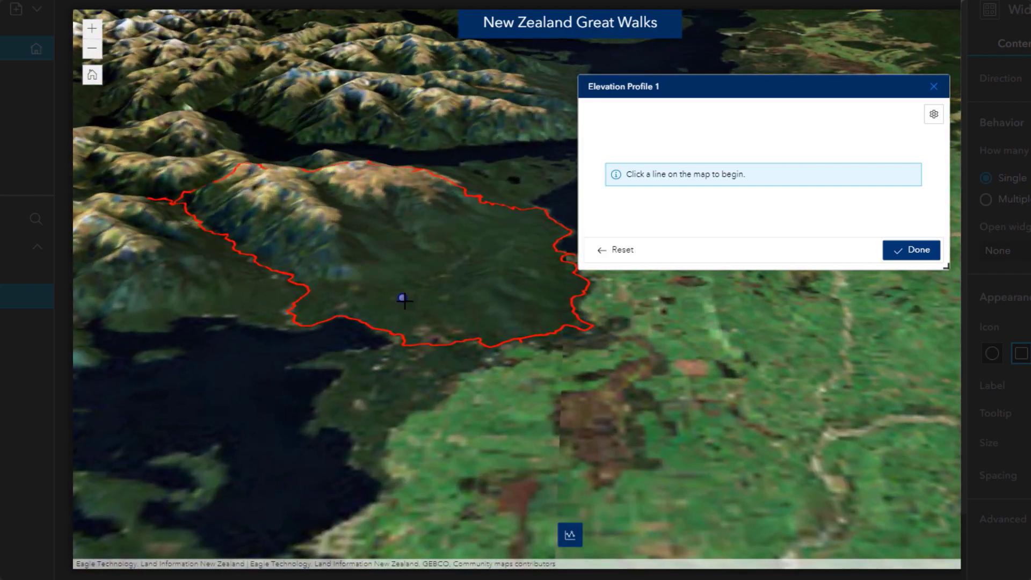
pyautogui.scroll(3, 405, 301)
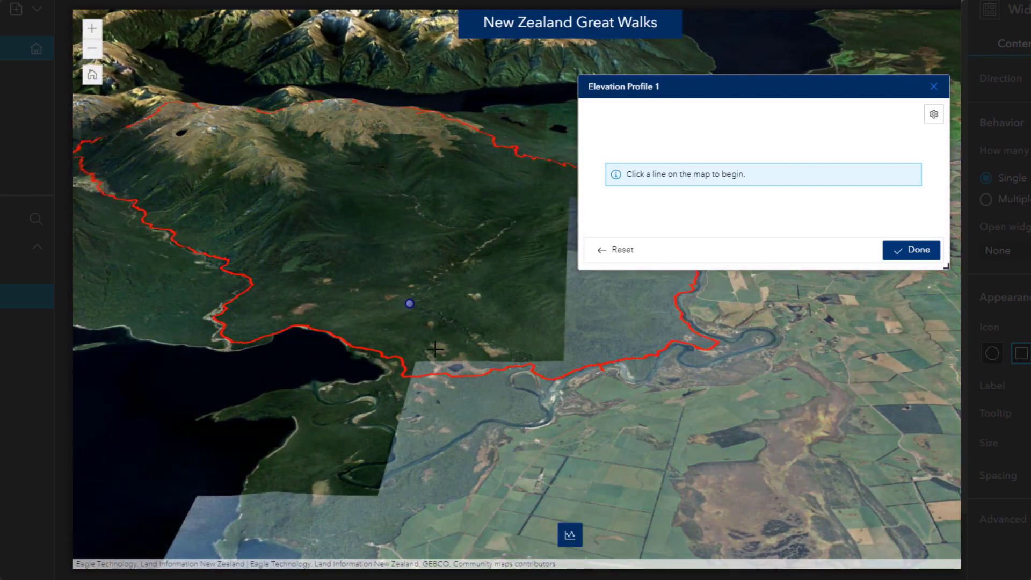
pyautogui.click(541, 378)
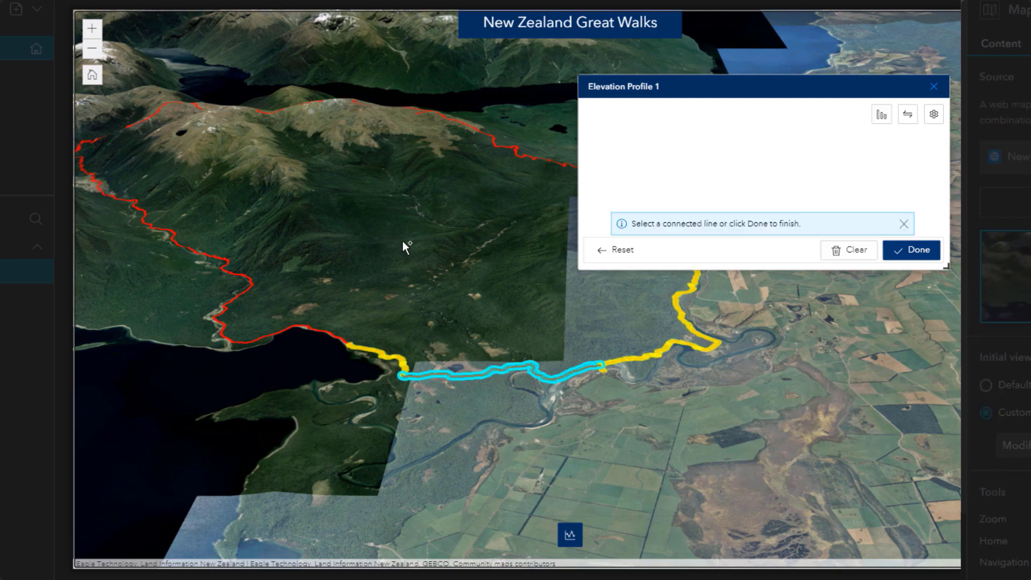
# - Show the profile statistics, move their window off the chart and enlarge it to fit three columns
pyautogui.moveTo(451, 260); pyautogui.dragTo(586, 318)
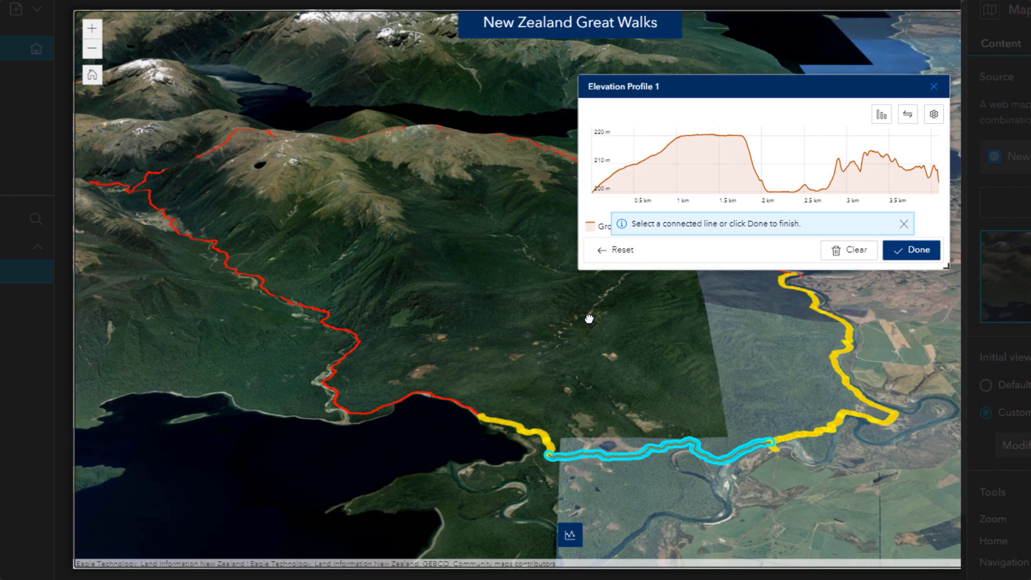
pyautogui.click(882, 115)
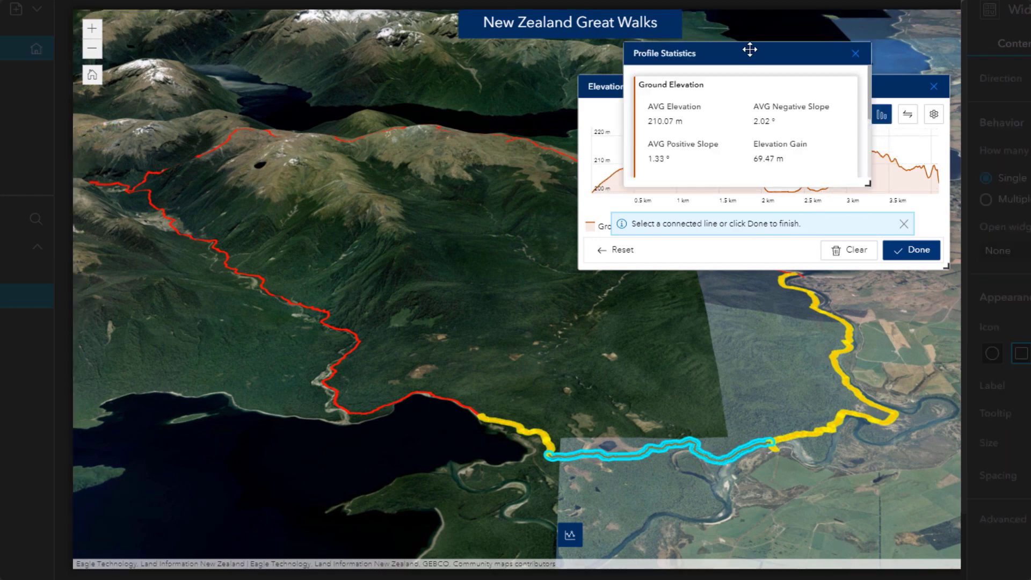
pyautogui.moveTo(739, 49); pyautogui.dragTo(325, 63)
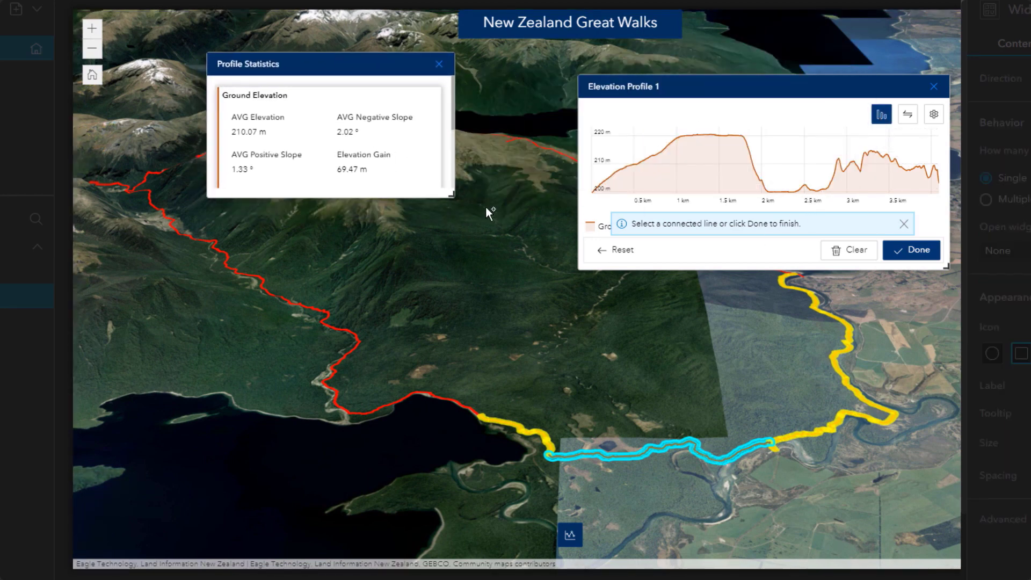
pyautogui.moveTo(453, 193); pyautogui.dragTo(545, 228)
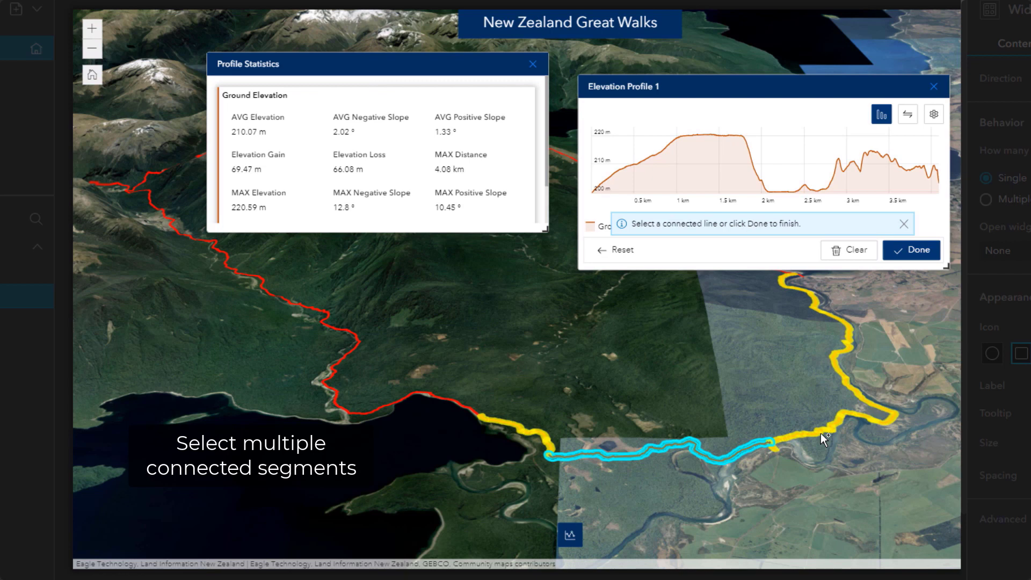
# - Extend the selection with four connected trail segments westward along the lake and up the valley, and flip the profile direction
pyautogui.click(530, 431)
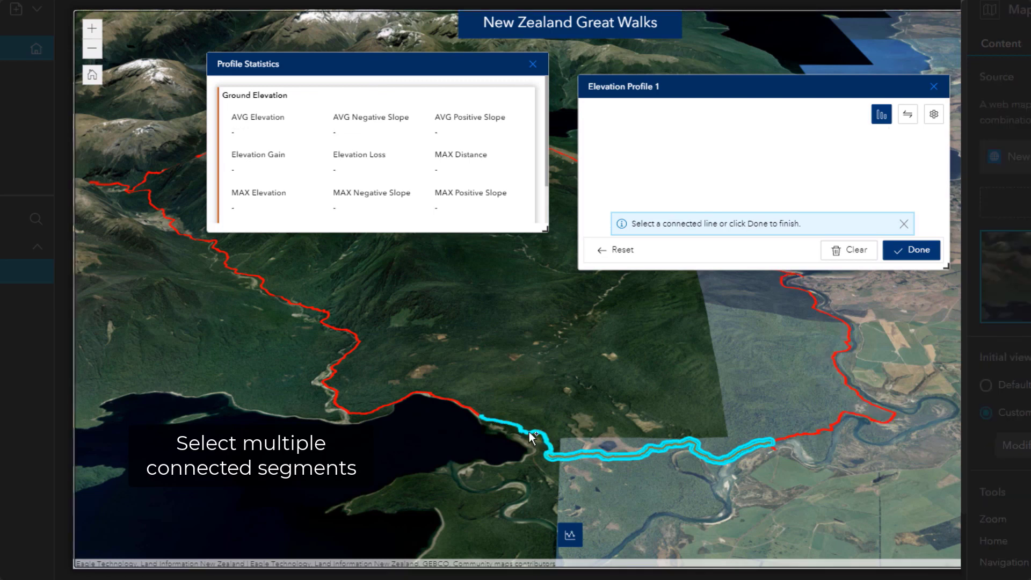
pyautogui.click(391, 403)
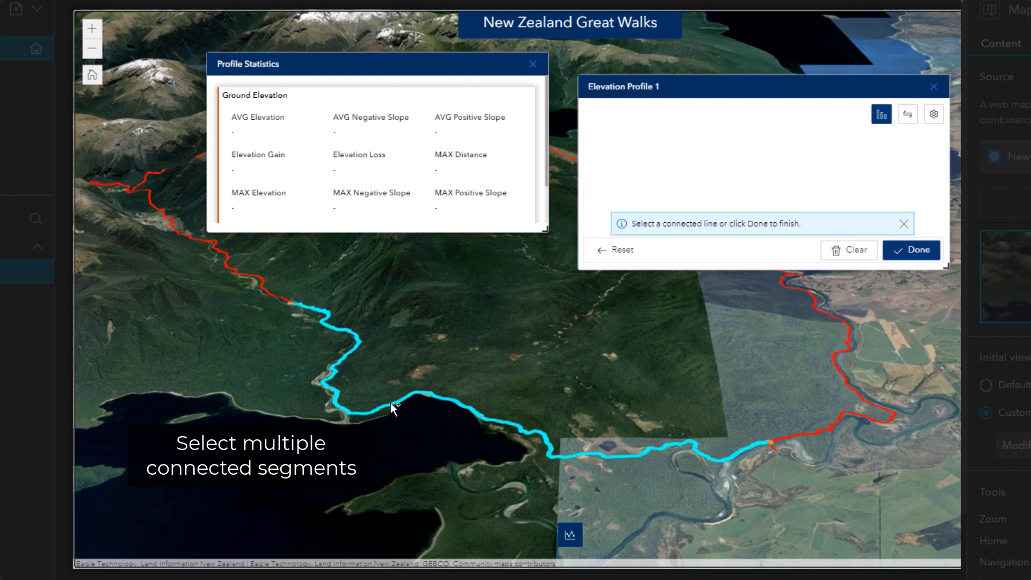
pyautogui.click(238, 271)
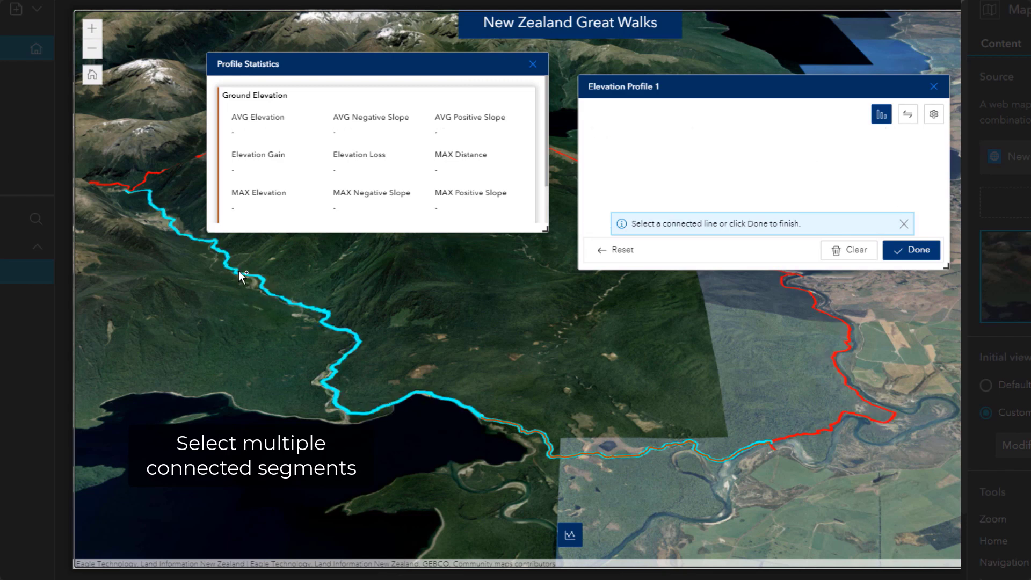
pyautogui.click(116, 183)
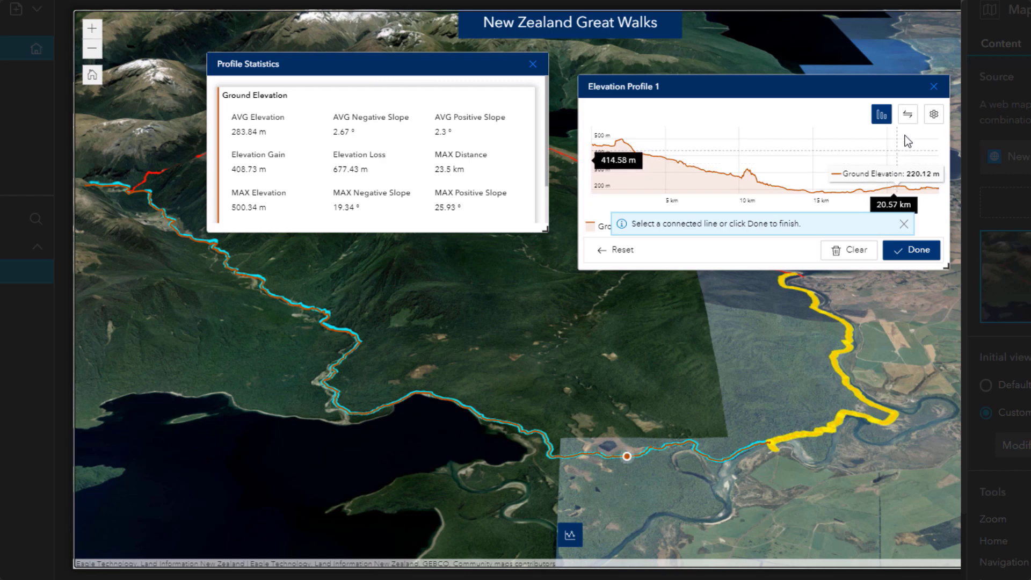
pyautogui.click(908, 114)
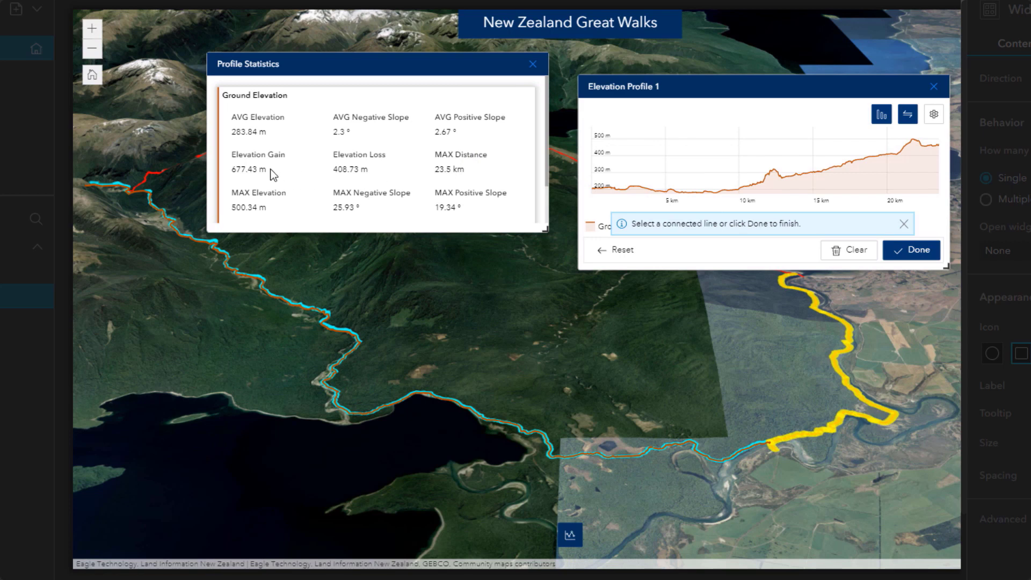
# - Set the profile's elevation units to Feet and its distance units to Miles, moving the widget window to make room for the settings
pyautogui.click(934, 114)
pyautogui.moveTo(911, 87); pyautogui.dragTo(737, 79)
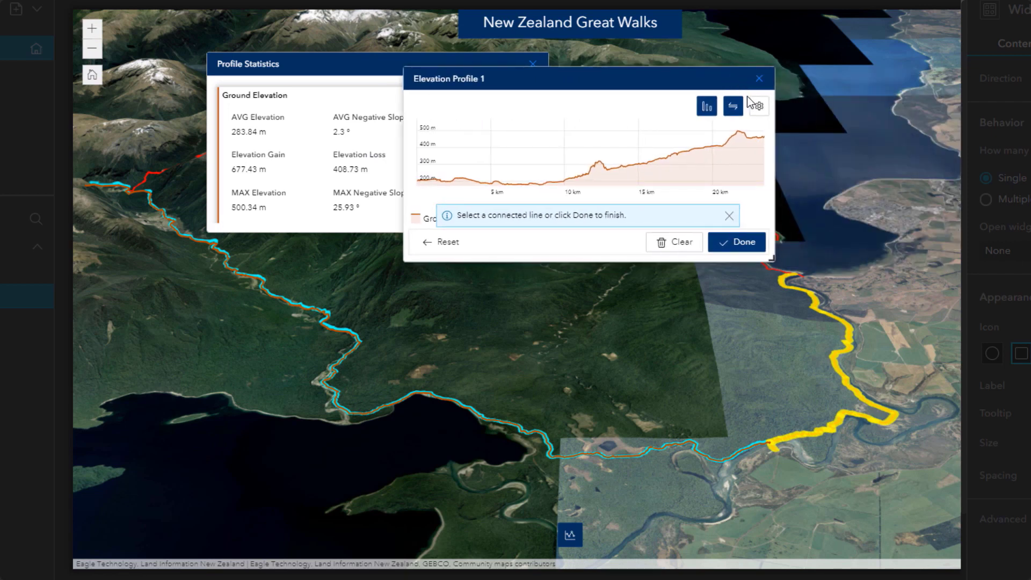
pyautogui.click(759, 106)
pyautogui.click(846, 126)
pyautogui.click(830, 165)
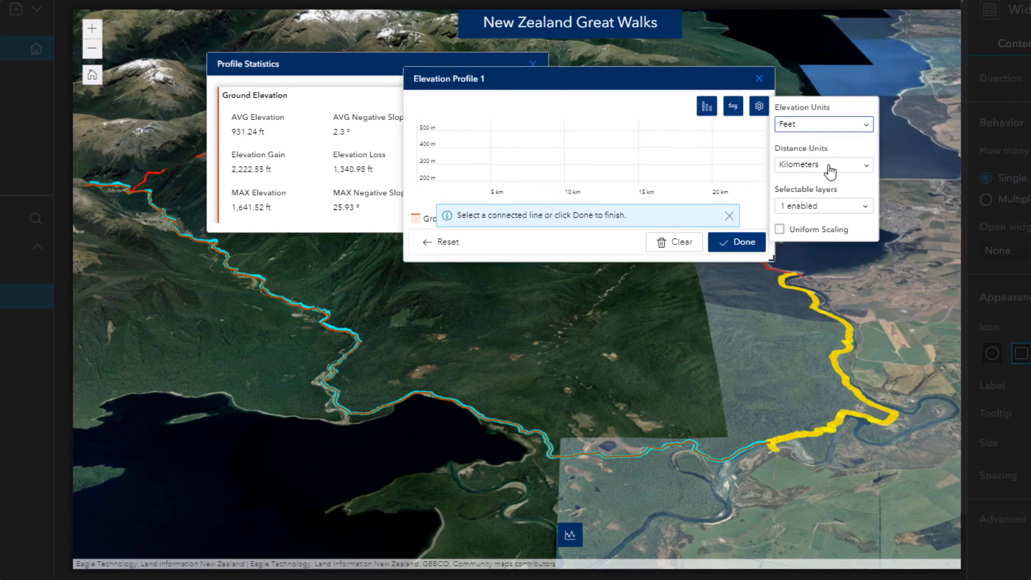
pyautogui.click(832, 168)
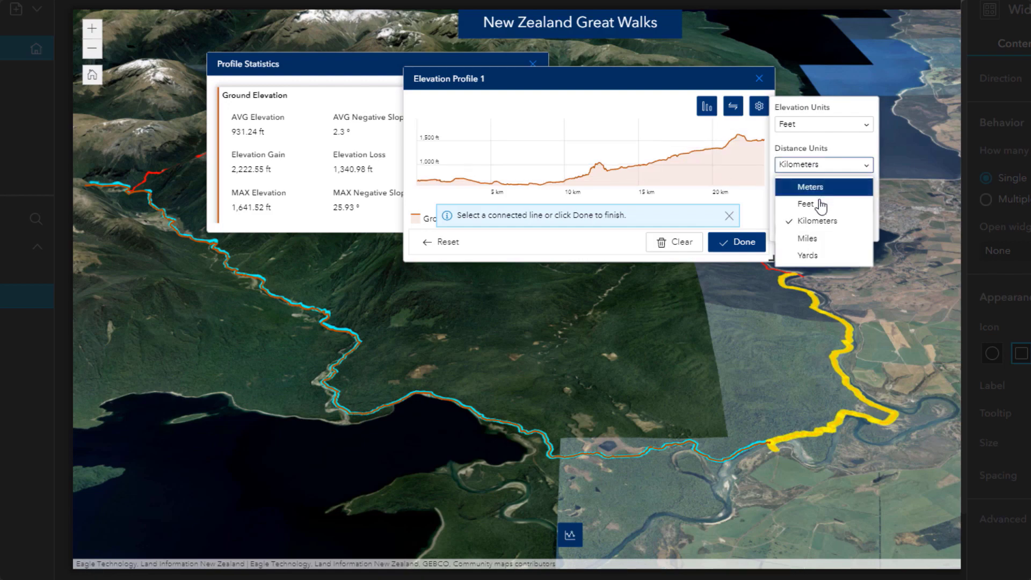
pyautogui.click(811, 239)
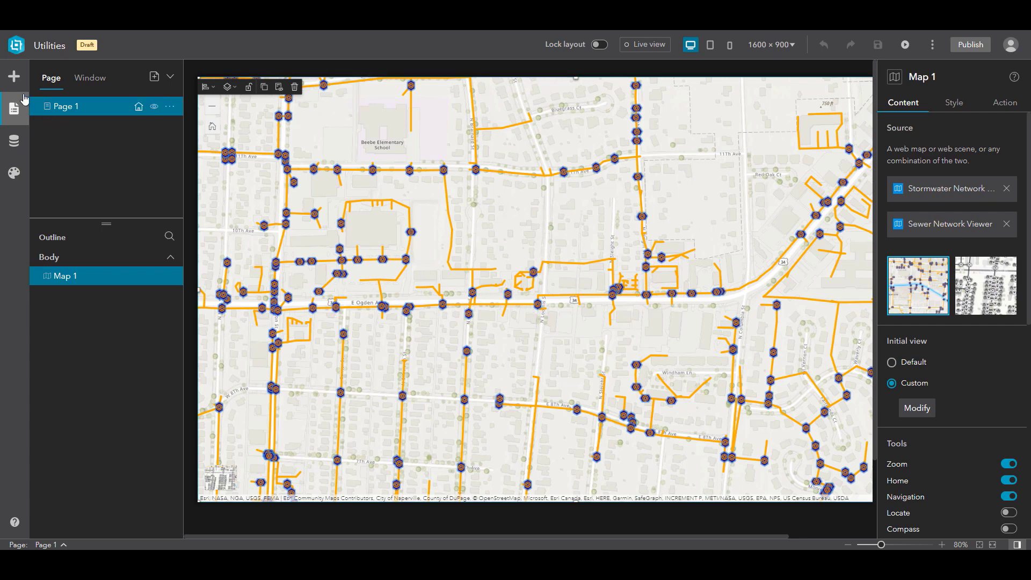
# - In the Utilities app, place an Elevation Profile widget over the map's lower-left area and set its source to Map 1
pyautogui.click(14, 76)
pyautogui.moveTo(146, 354); pyautogui.dragTo(387, 403)
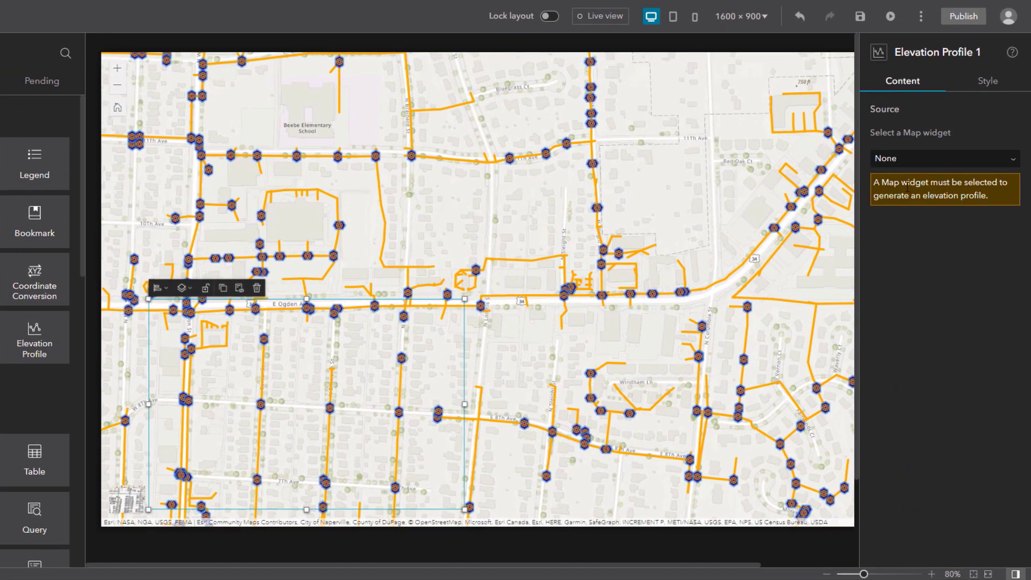
pyautogui.click(929, 158)
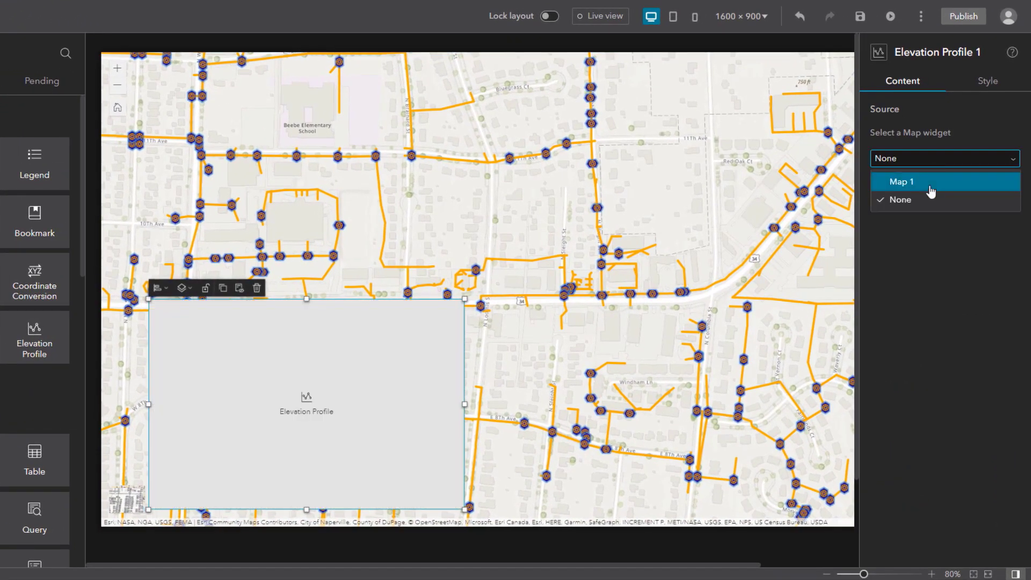
pyautogui.click(932, 180)
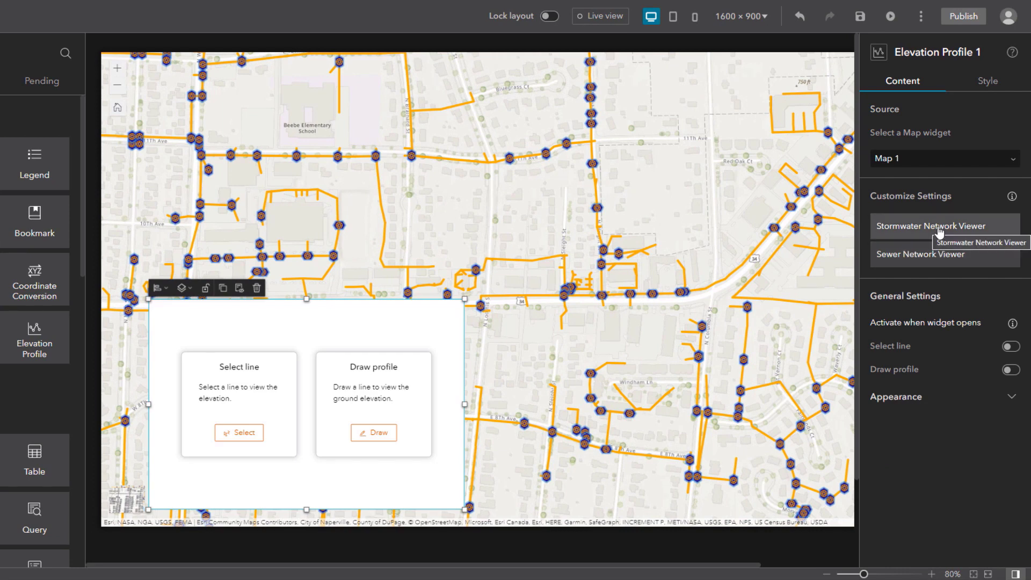
# - Turn on live view and use Select line to pick the short segment on E Ogden Ave near N Columbia St
pyautogui.click(600, 15)
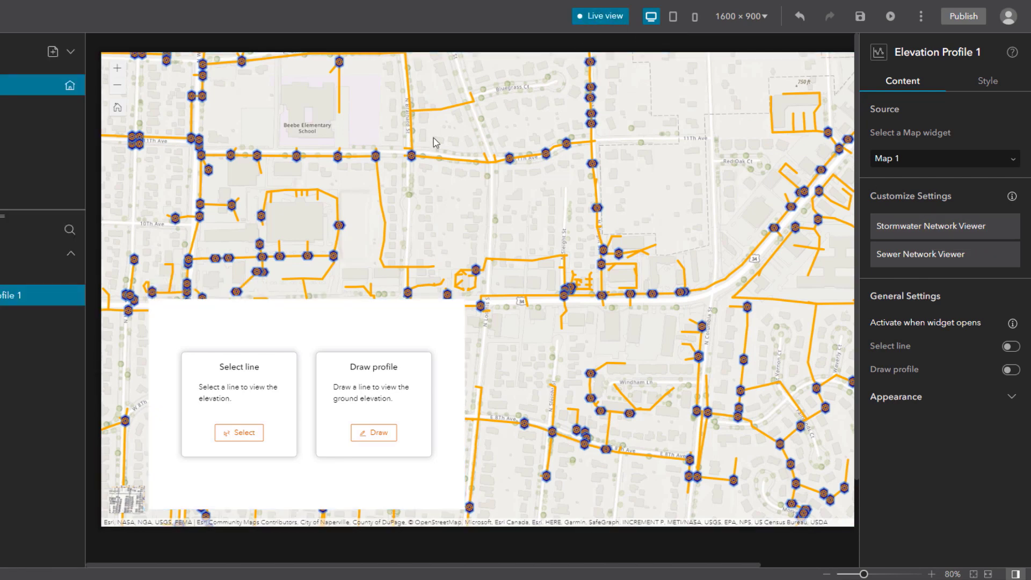
pyautogui.click(238, 400)
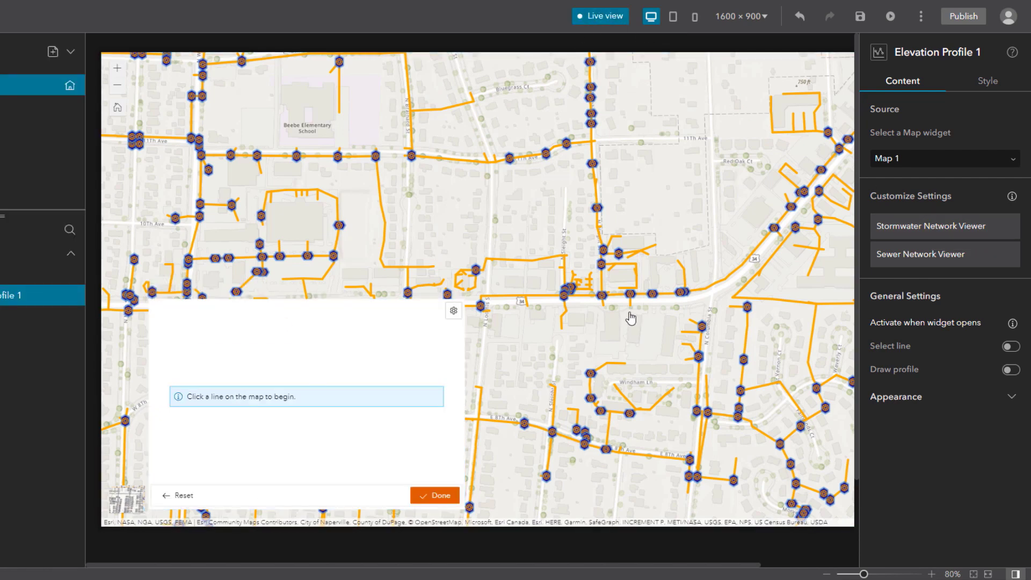
pyautogui.click(697, 289)
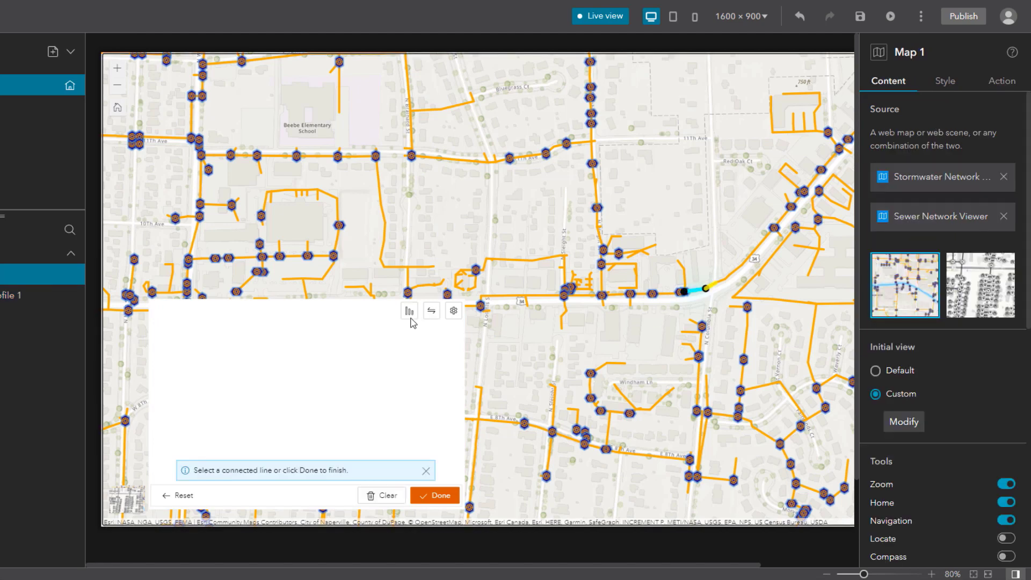
# - Show the profile statistics, move their window above the elevation chart and make it taller
pyautogui.click(411, 313)
pyautogui.moveTo(488, 263); pyautogui.dragTo(230, 88)
pyautogui.moveTo(359, 195); pyautogui.dragTo(358, 262)
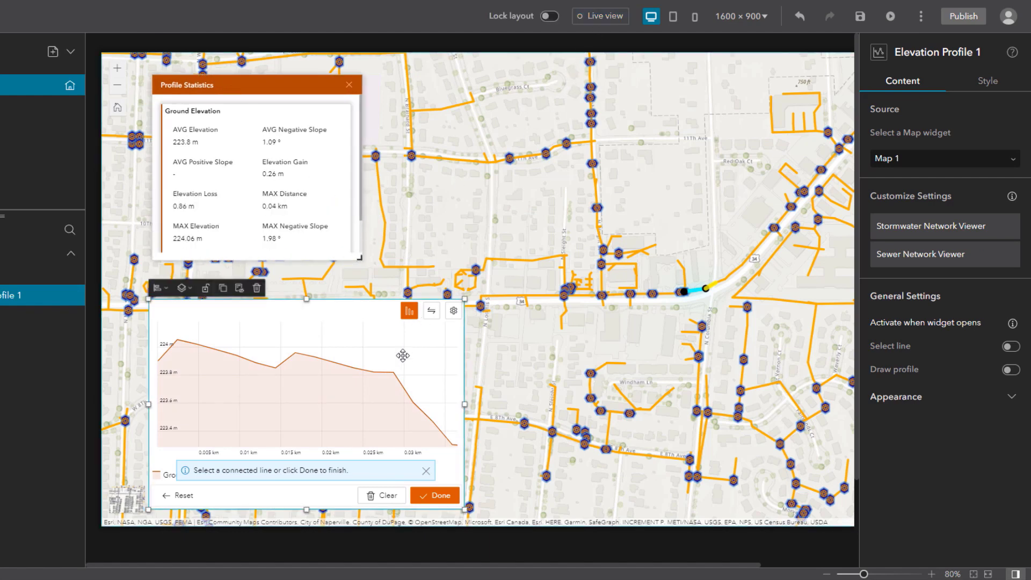
# - In the Stormwater Network Viewer profile settings, set both the elevation and distance units to Feet
pyautogui.click(937, 228)
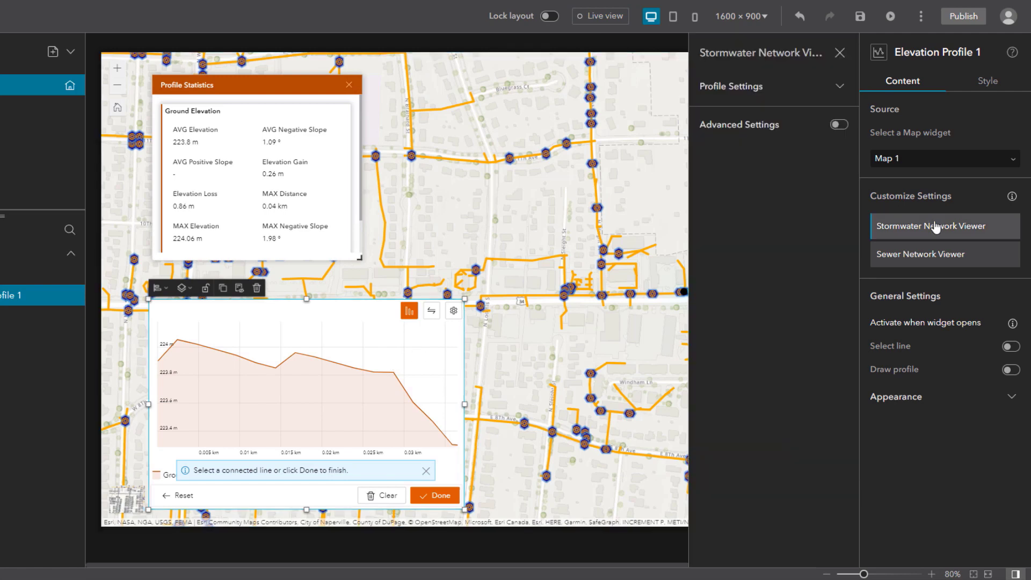
pyautogui.click(841, 91)
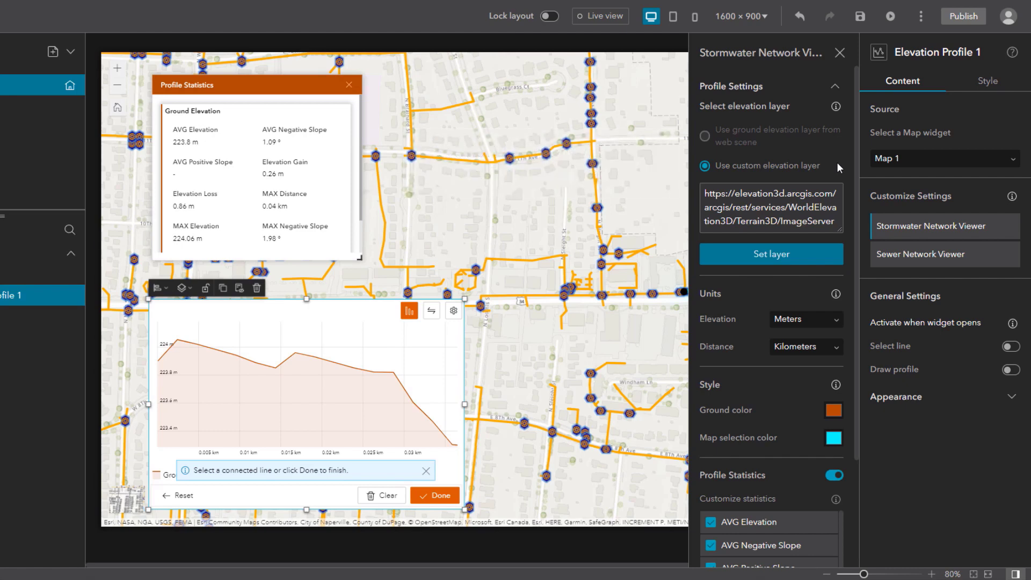
pyautogui.moveTo(840, 295)
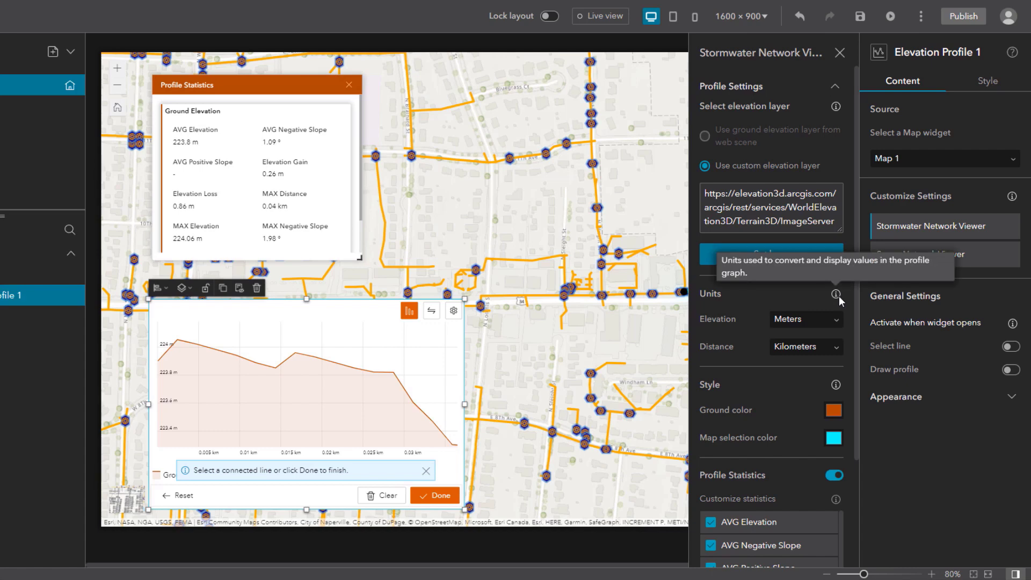
pyautogui.click(821, 320)
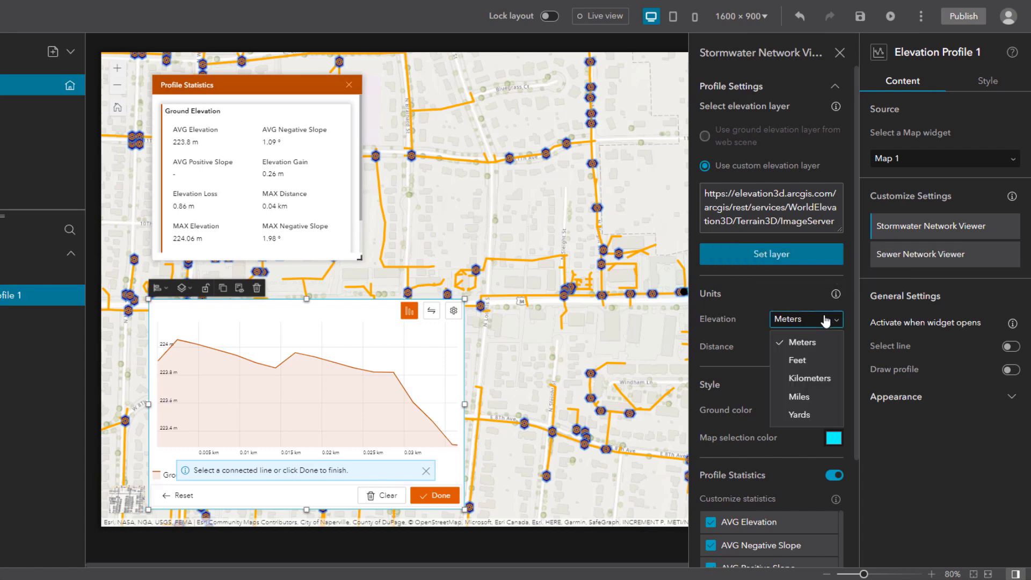
pyautogui.click(810, 358)
pyautogui.click(809, 350)
pyautogui.click(805, 385)
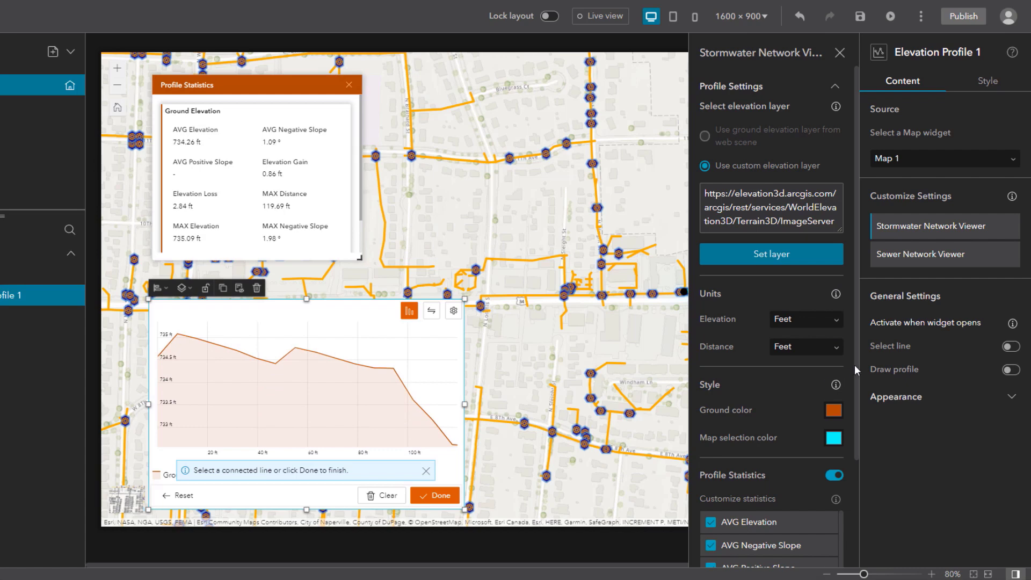
# - Pan the map in live view to bring the selected E Ogden Ave segment into the visible area, leaving live view off
pyautogui.moveTo(857, 343); pyautogui.dragTo(849, 429)
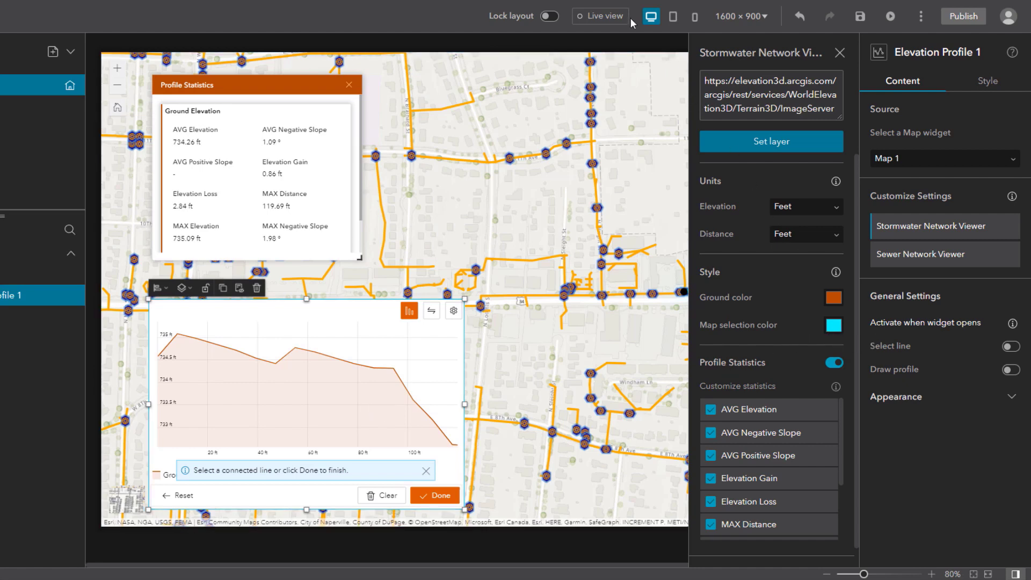
pyautogui.click(602, 15)
pyautogui.moveTo(661, 217); pyautogui.dragTo(546, 218)
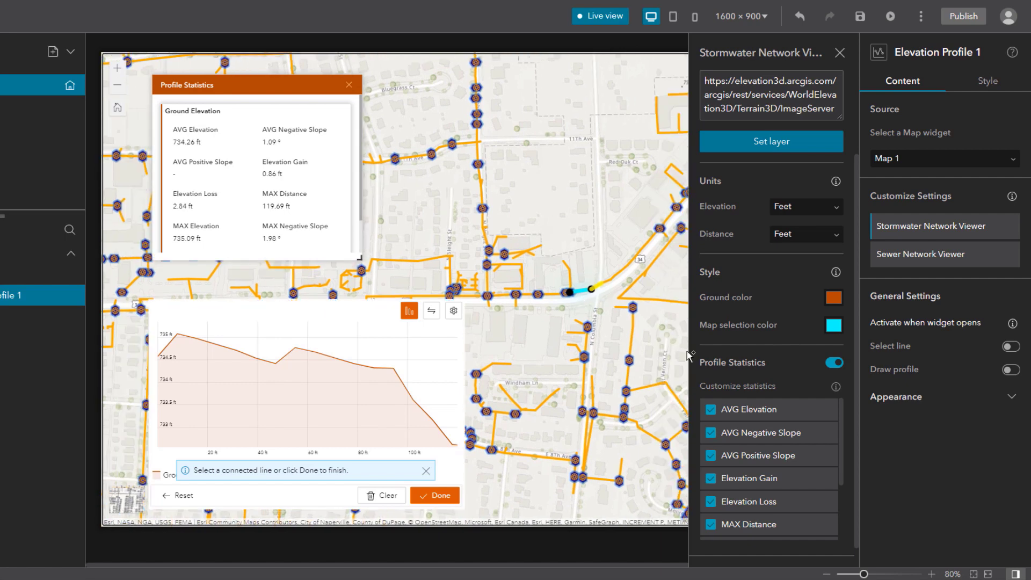
pyautogui.click(602, 16)
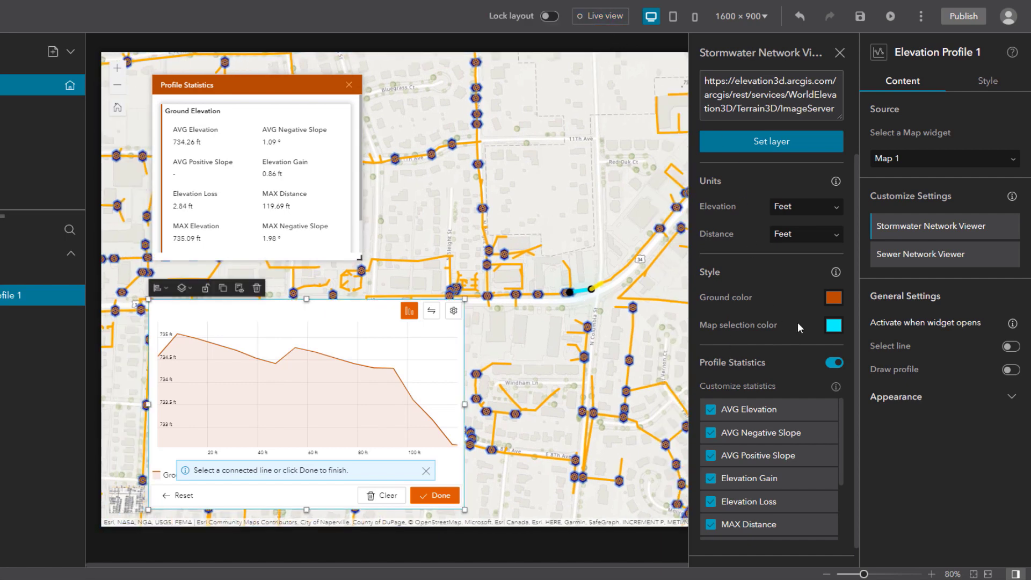
# - Exclude AVG Elevation and AVG Negative Slope from the profile statistics and move Elevation Gain above AVG Positive Slope
pyautogui.scroll(-1, 859, 366)
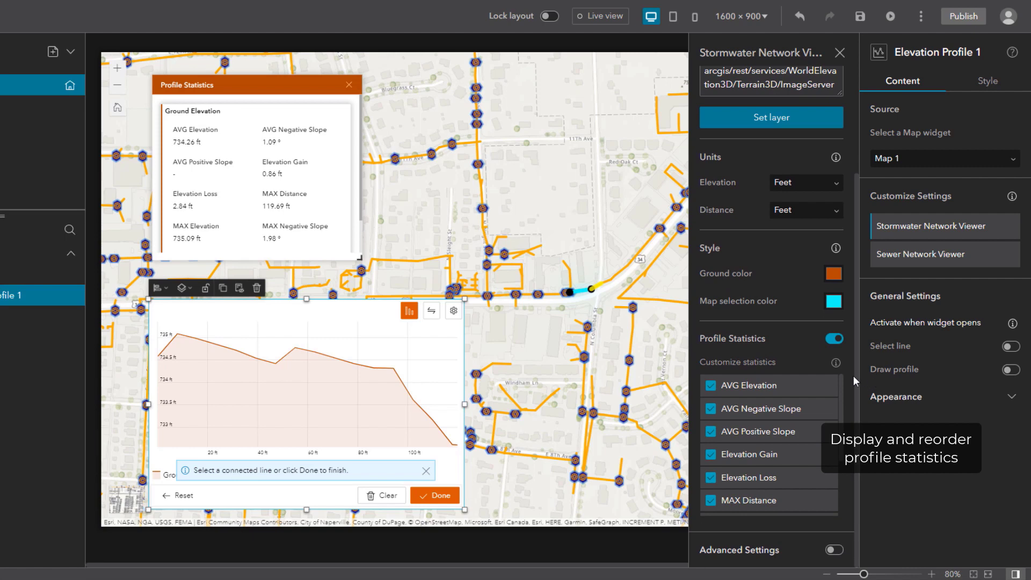
pyautogui.click(711, 387)
pyautogui.click(711, 409)
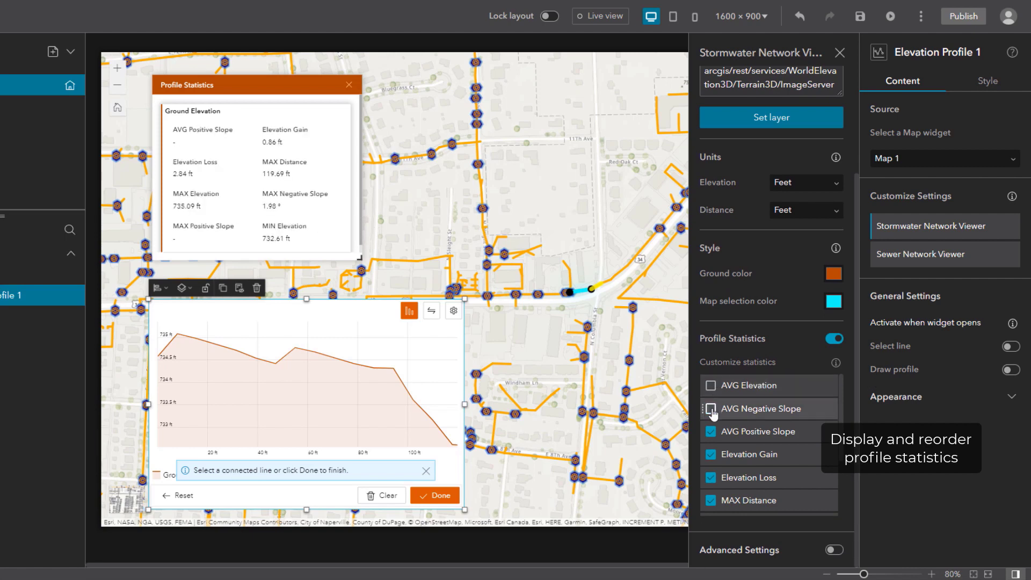
pyautogui.moveTo(750, 455); pyautogui.dragTo(749, 425)
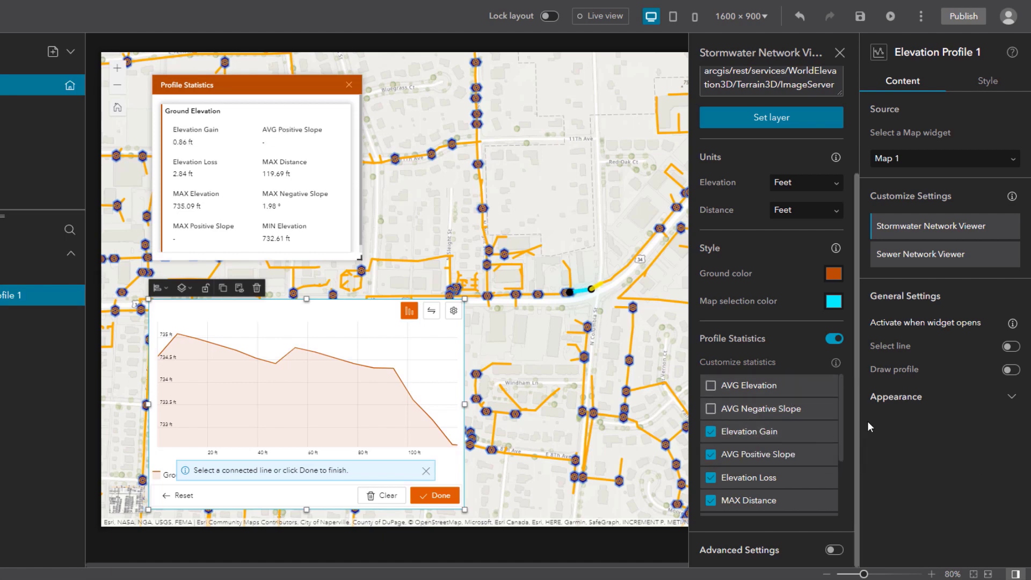
# - Enable the advanced settings and remove Stormwater Management Area and Linear Drain from the selectable layers
pyautogui.click(836, 553)
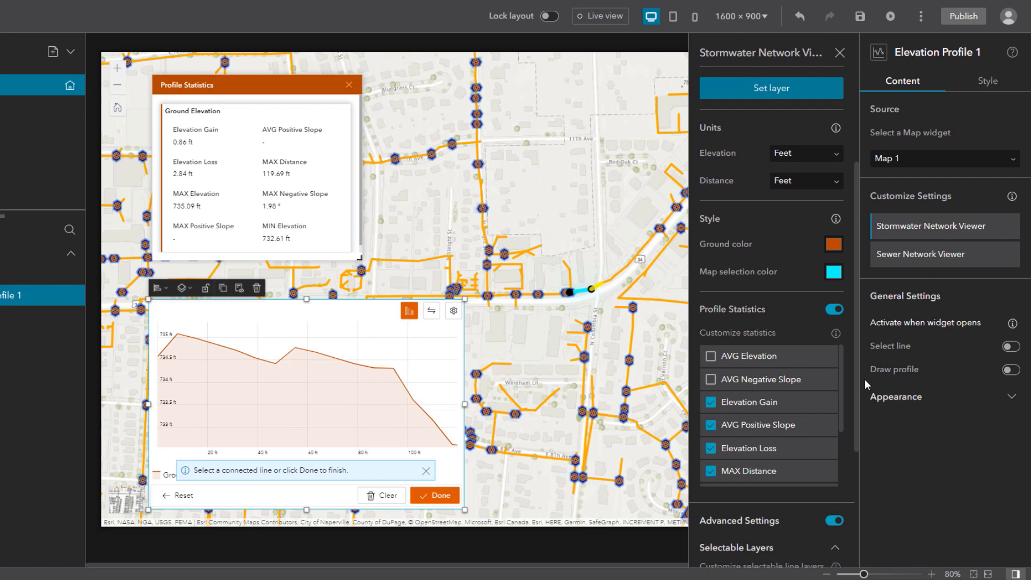
pyautogui.moveTo(856, 376); pyautogui.dragTo(866, 521)
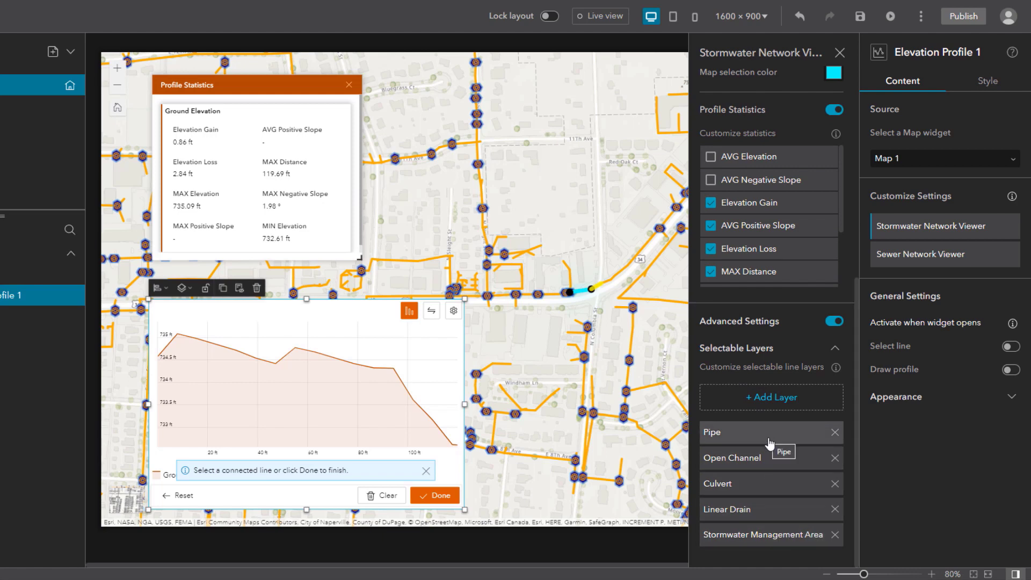
pyautogui.click(834, 535)
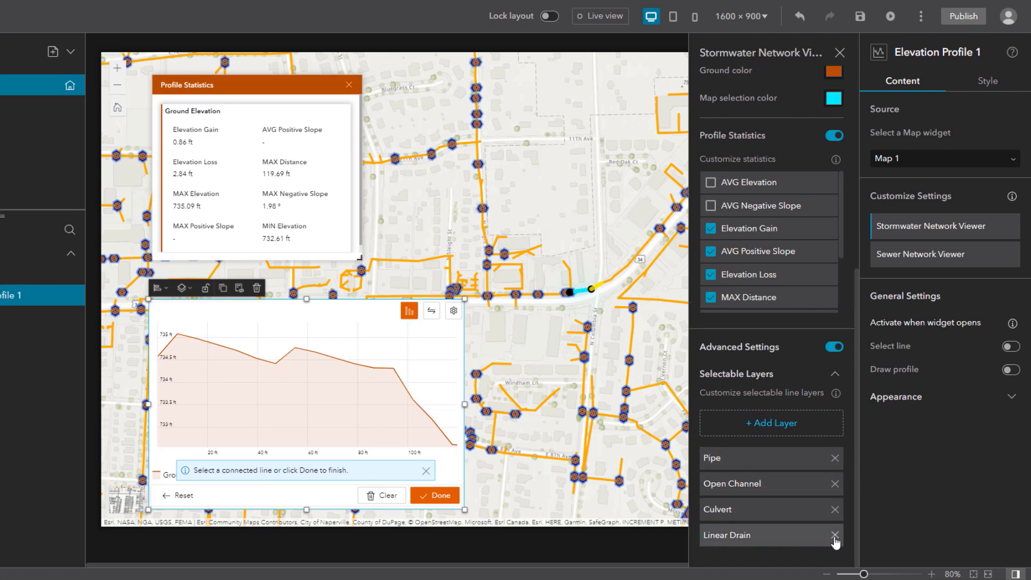
pyautogui.click(834, 535)
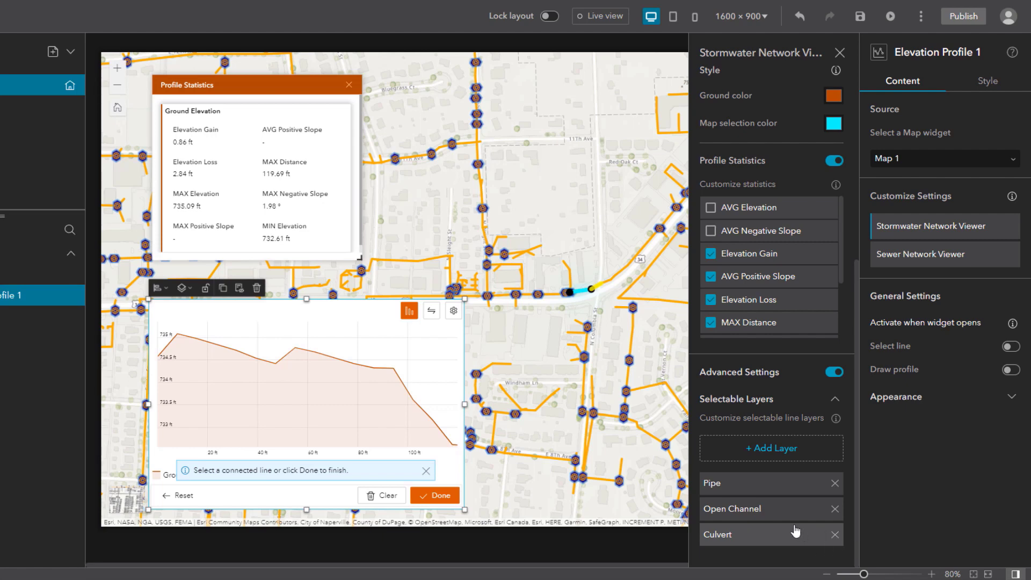
# - Set the Pipe layer's elevation value type to Two Fields, using the upelev field as top and the downstream elevation field as bottom
pyautogui.click(759, 488)
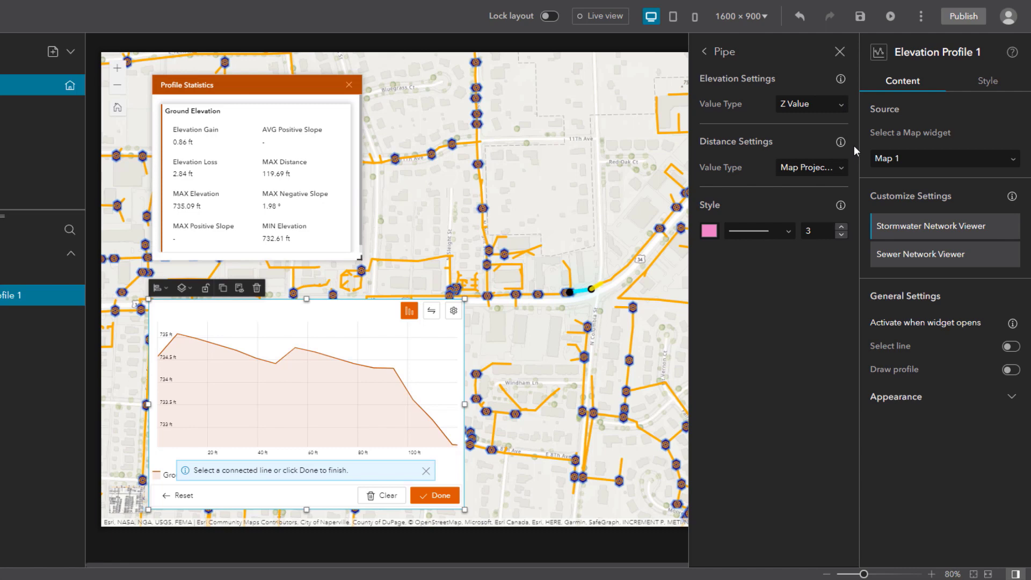
pyautogui.click(835, 107)
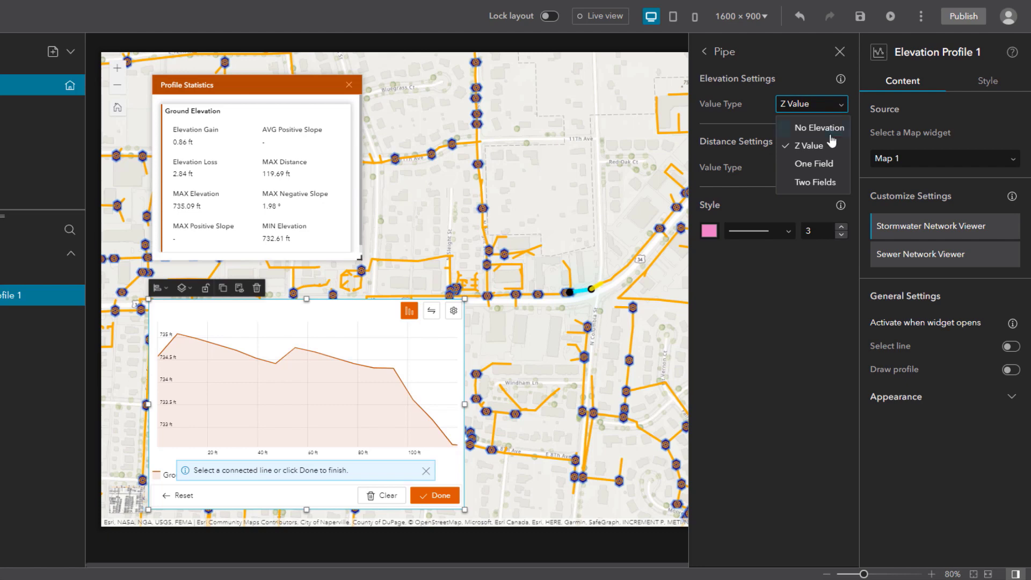
pyautogui.click(828, 183)
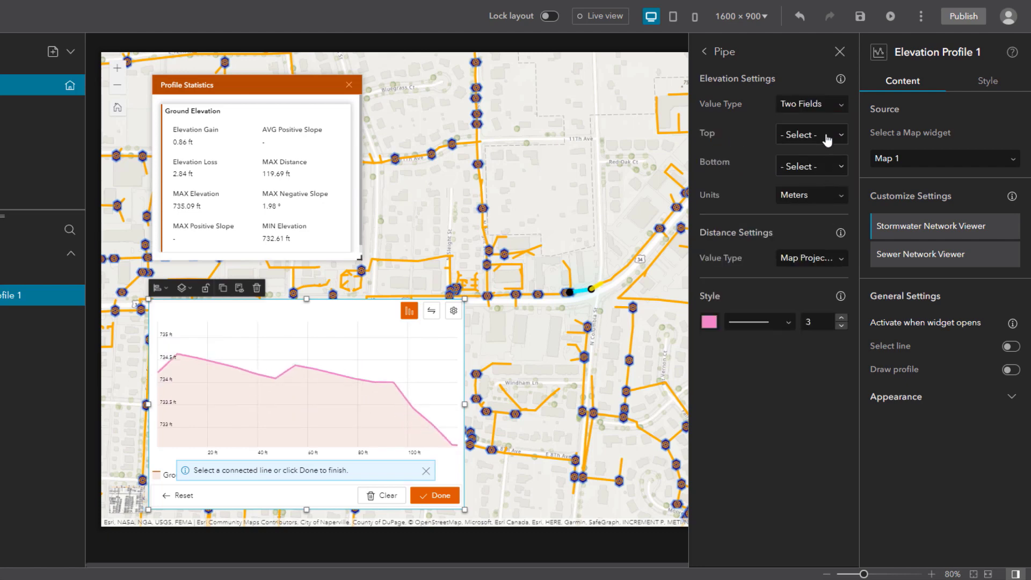
pyautogui.click(828, 135)
pyautogui.moveTo(921, 162); pyautogui.dragTo(919, 234)
pyautogui.click(887, 194)
pyautogui.click(832, 166)
pyautogui.click(908, 234)
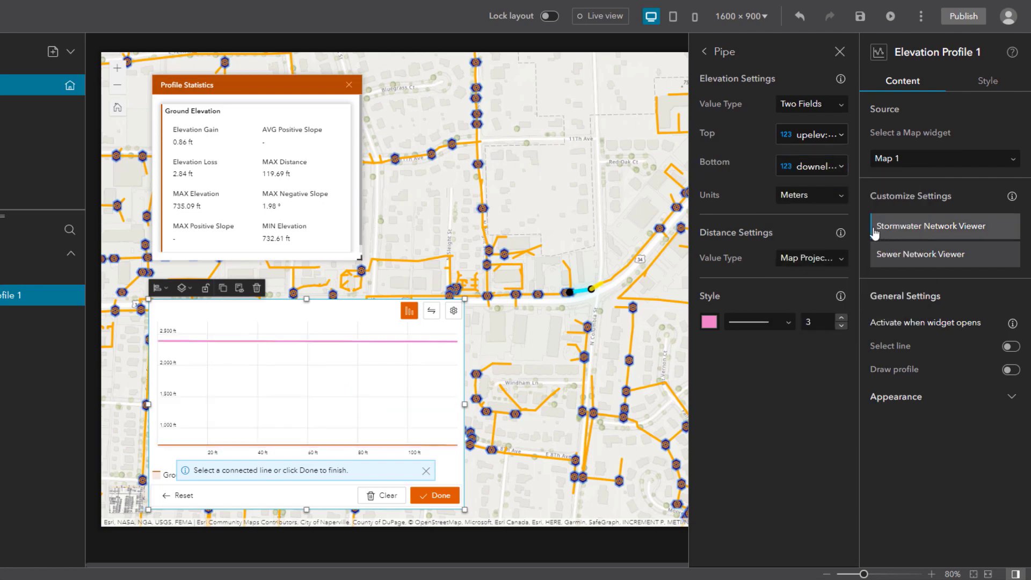
# - Set the Pipe layer's elevation units to Feet and keep Map Projection as its distance value type
pyautogui.click(836, 202)
pyautogui.click(815, 234)
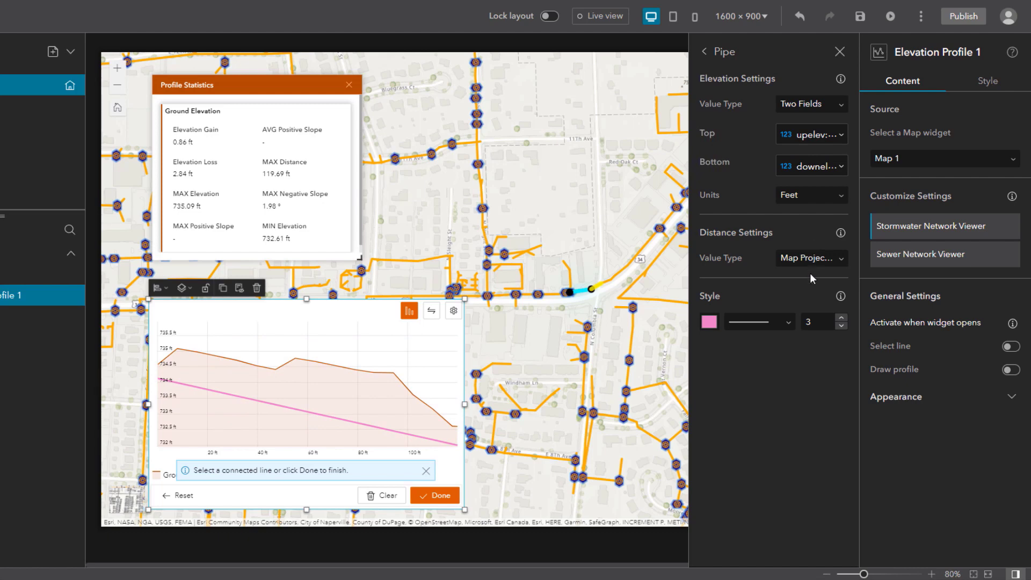
pyautogui.click(825, 263)
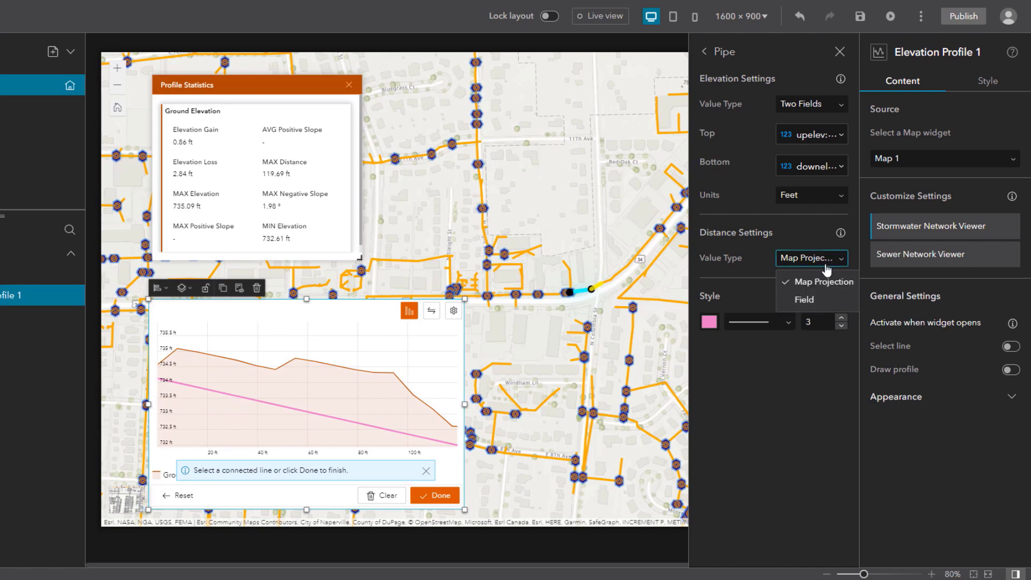
pyautogui.click(829, 284)
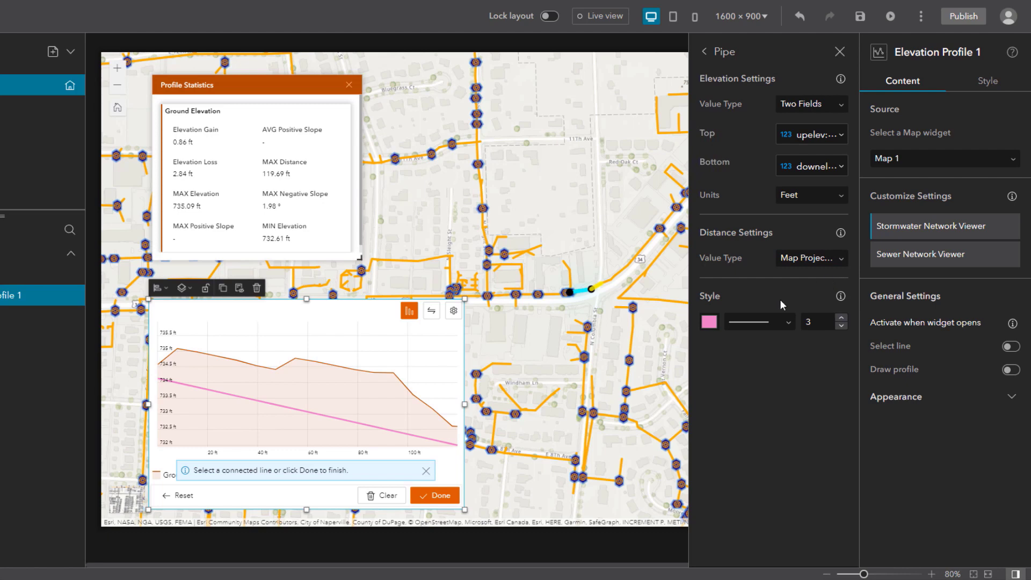
# - Change the Pipe layer's profile line color to orange #e2630d and close the layer's settings
pyautogui.click(711, 322)
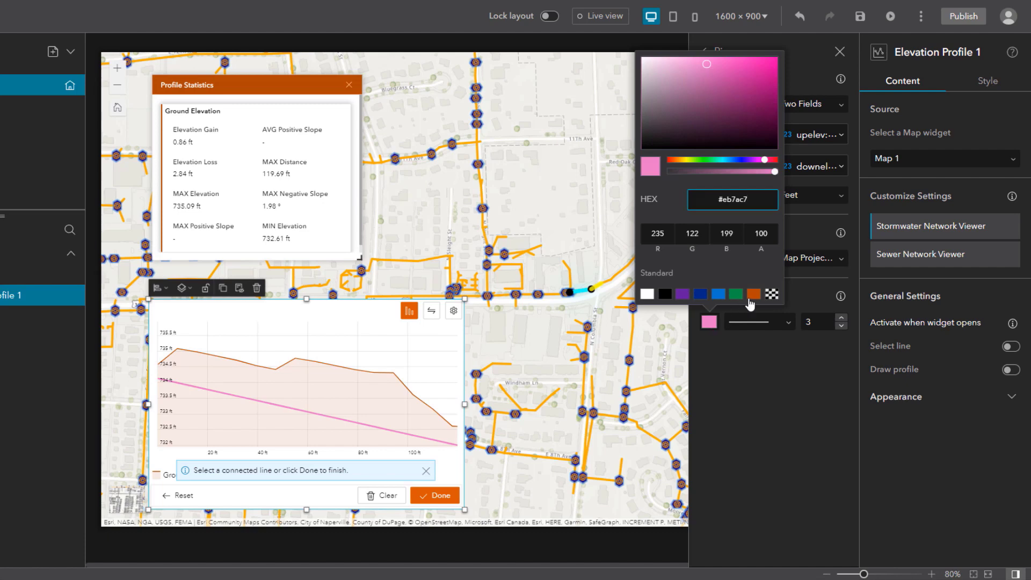
pyautogui.click(753, 293)
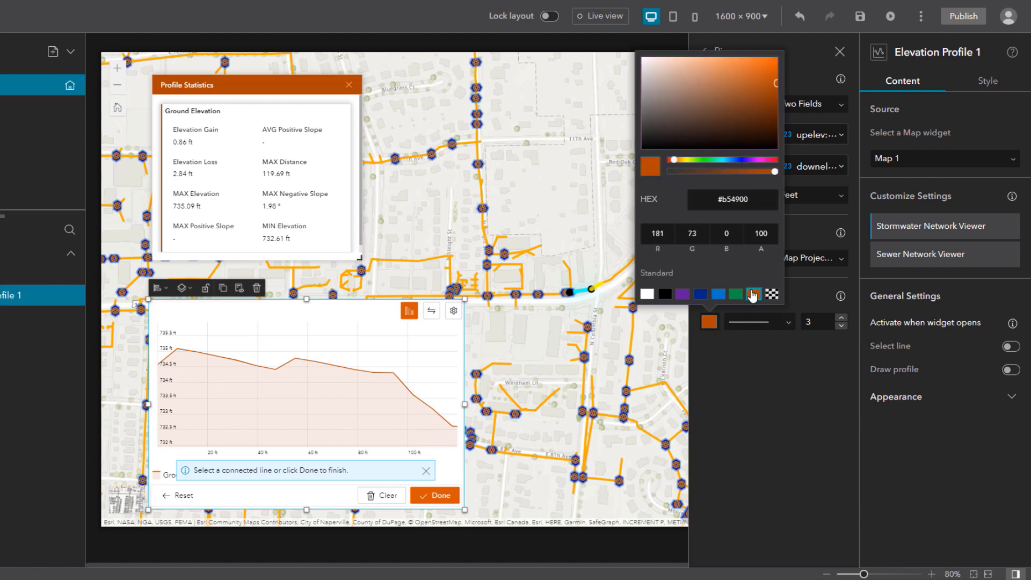
pyautogui.click(770, 67)
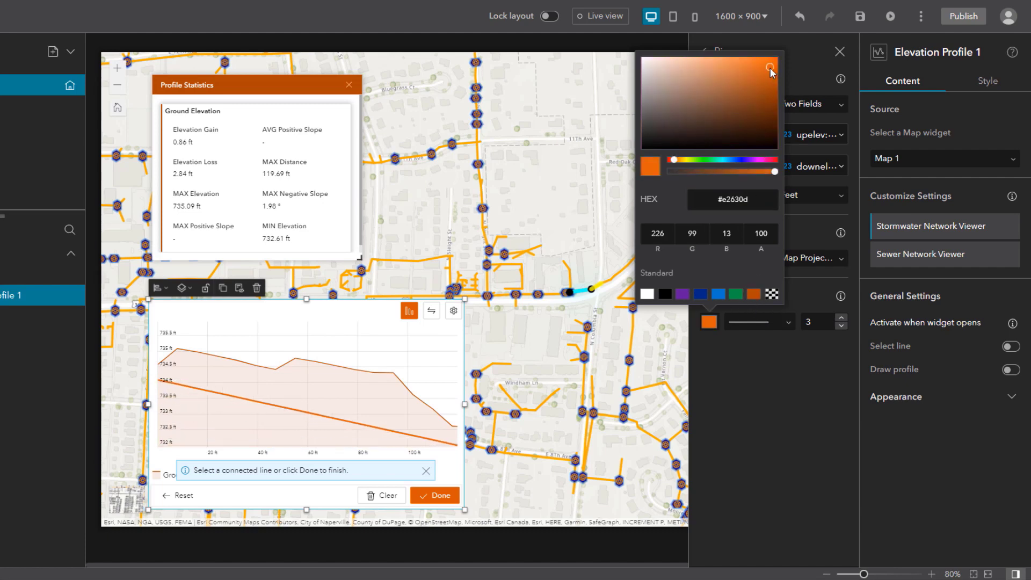
pyautogui.click(775, 382)
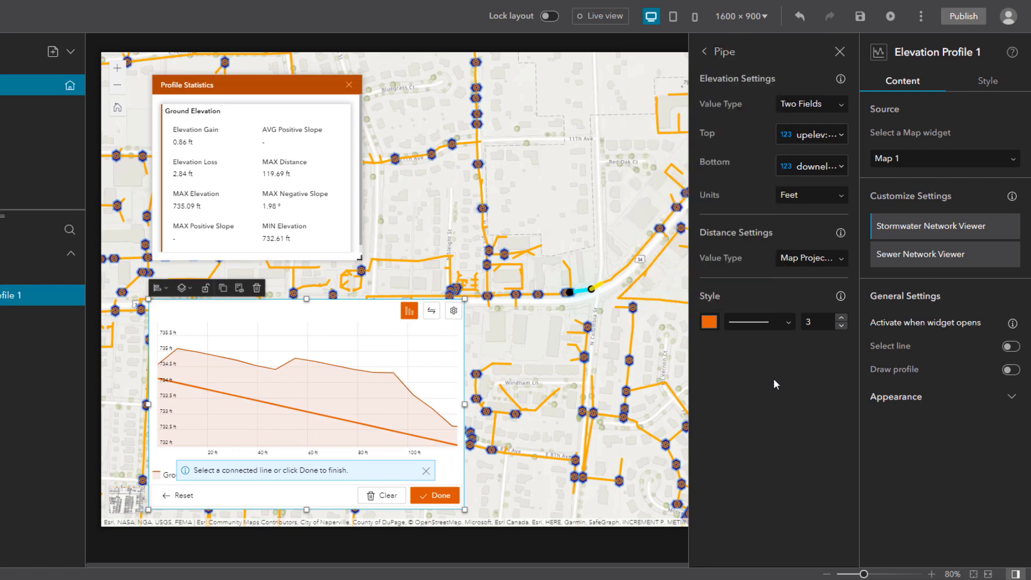
pyautogui.click(840, 53)
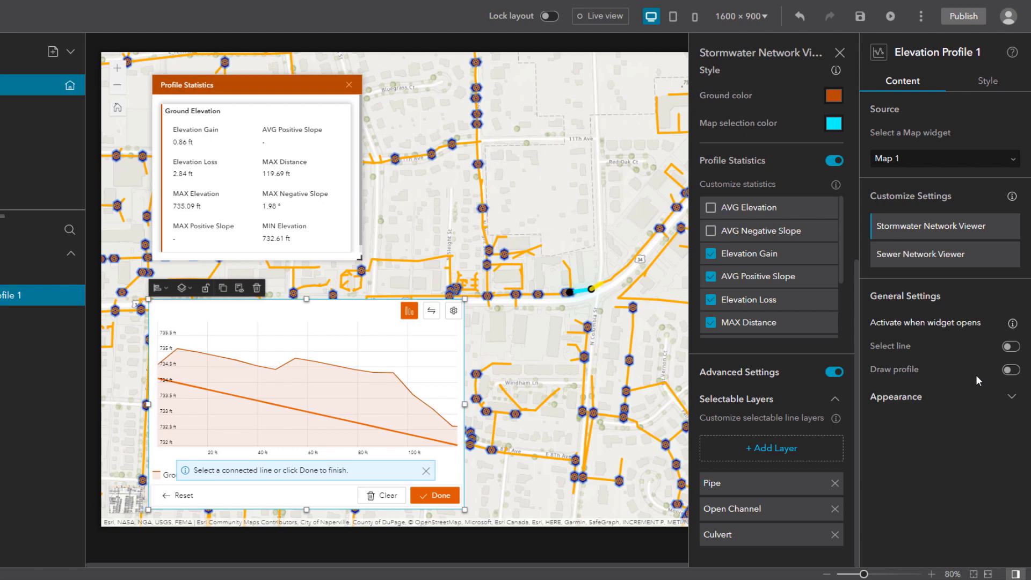
# - Make Select line activate when the widget opens, and save and preview the app
pyautogui.click(1010, 347)
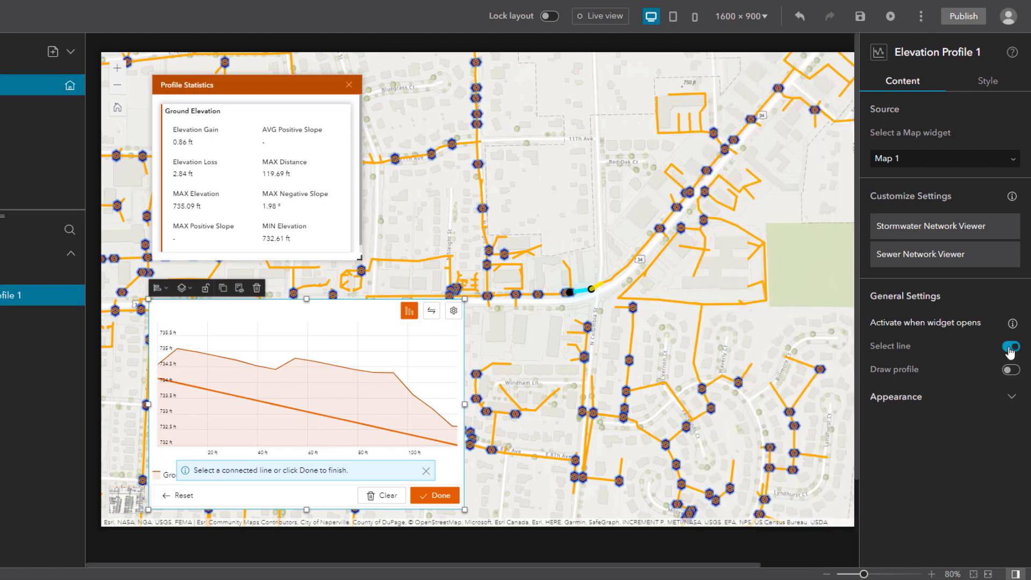
pyautogui.click(860, 17)
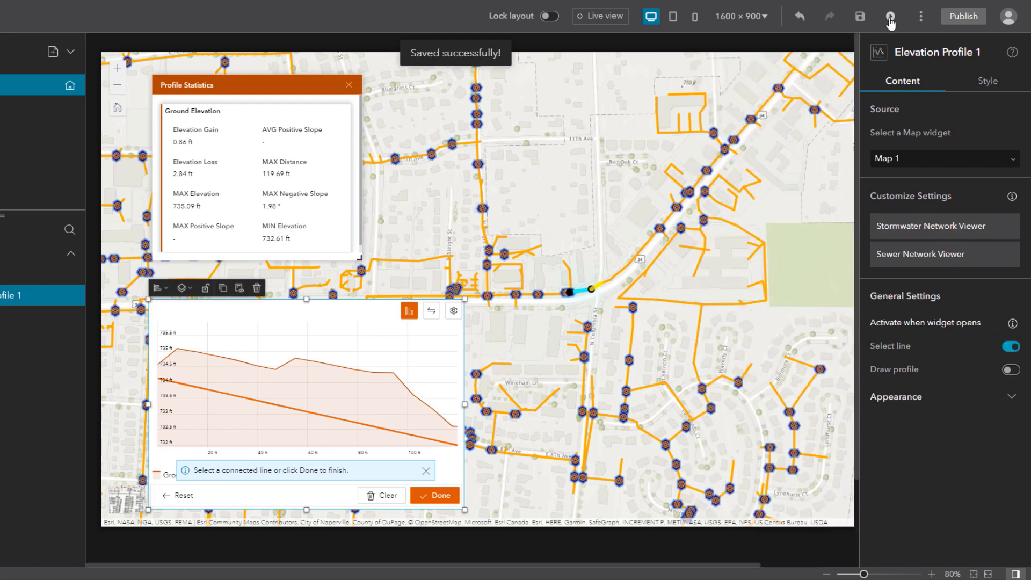
pyautogui.click(890, 17)
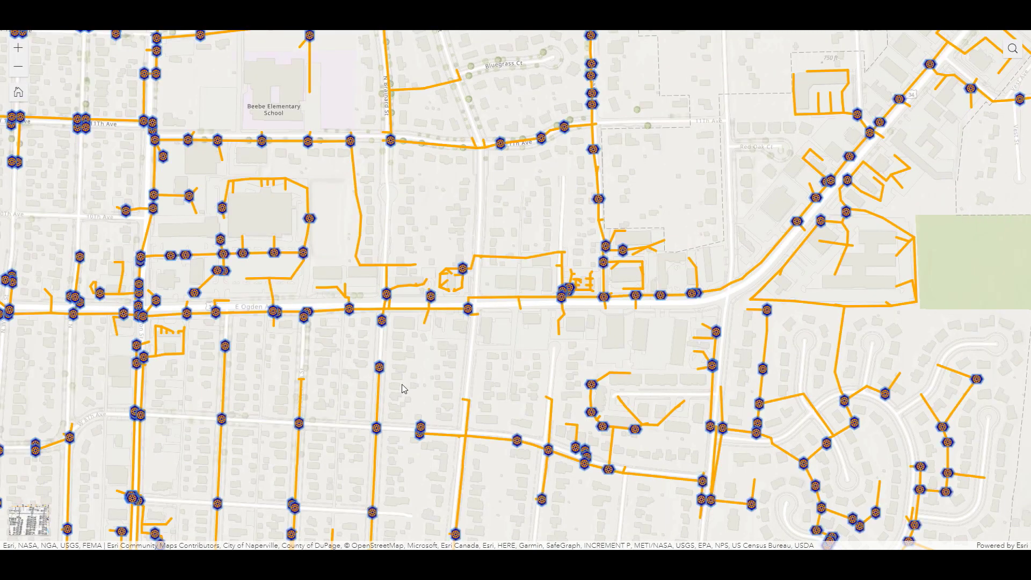
pyautogui.click(359, 424)
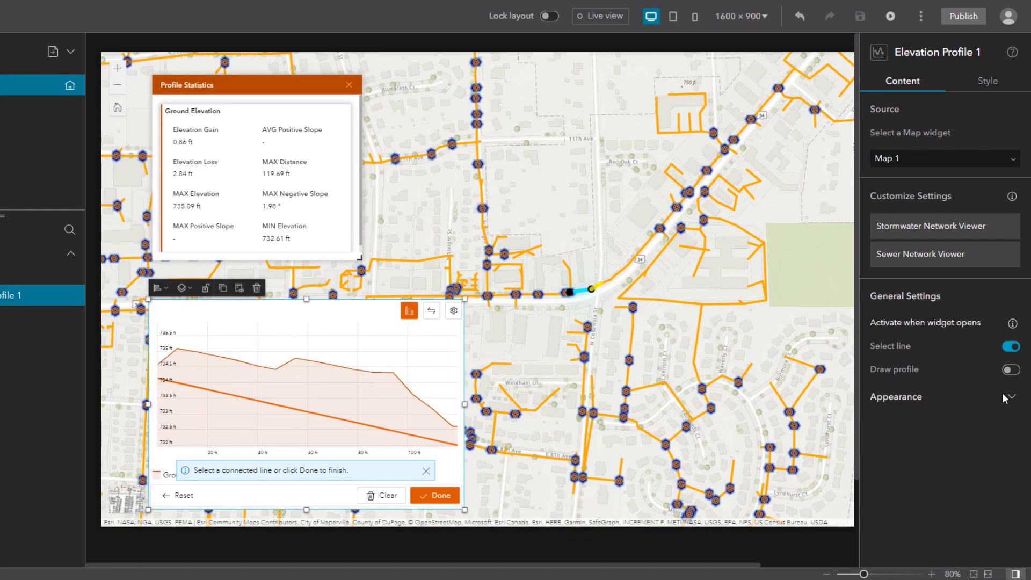
# - Turn on the graph axis titles in the widget's appearance settings and save the app
pyautogui.click(1010, 398)
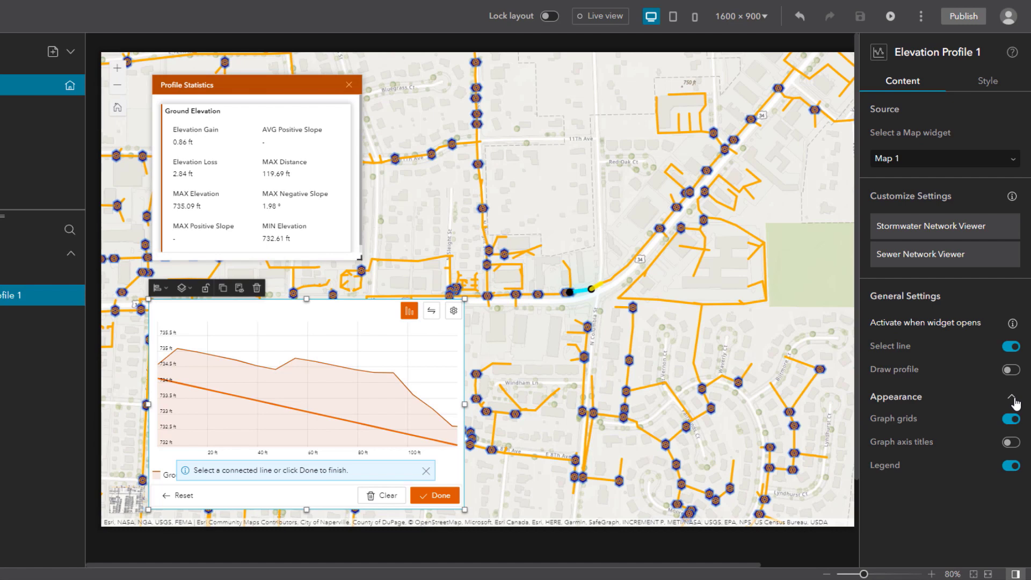
pyautogui.click(1013, 442)
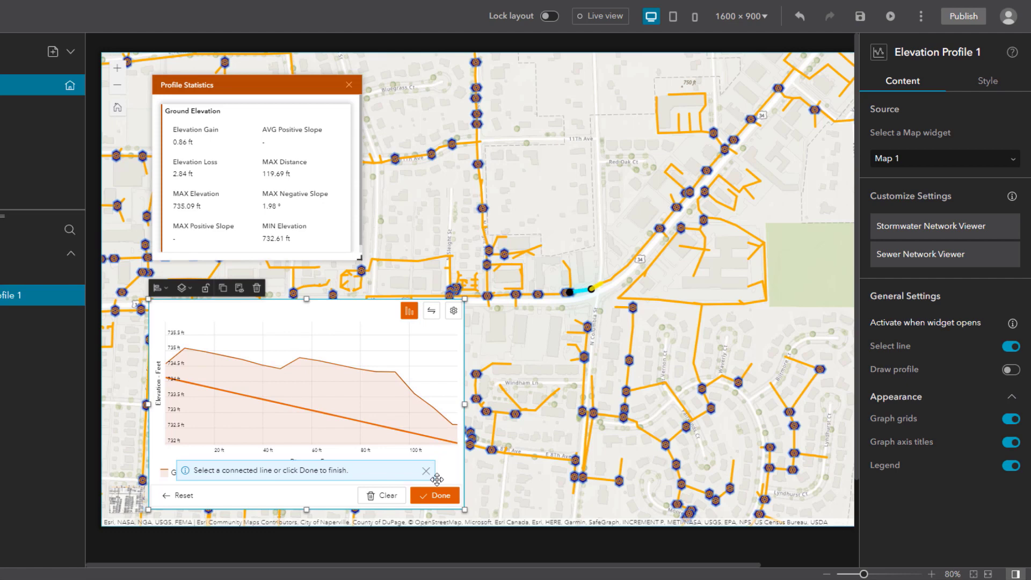
pyautogui.click(861, 21)
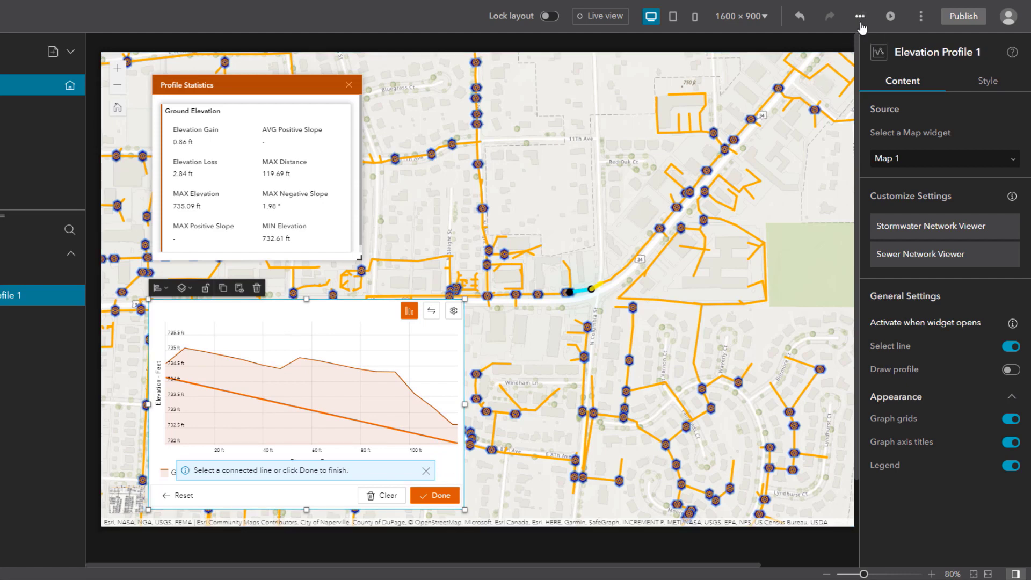
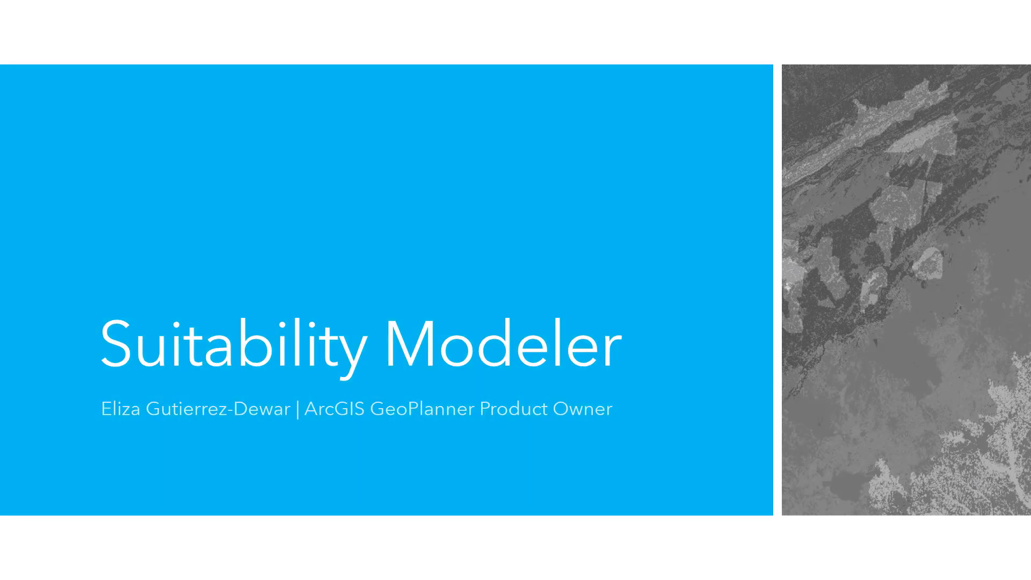
pyautogui.press('Right')
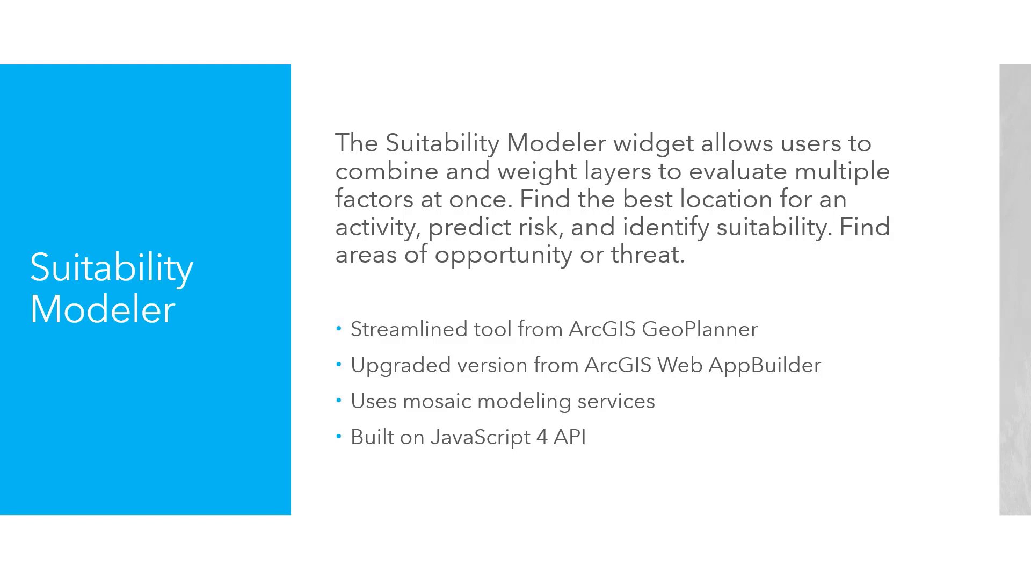
pyautogui.press('Right')
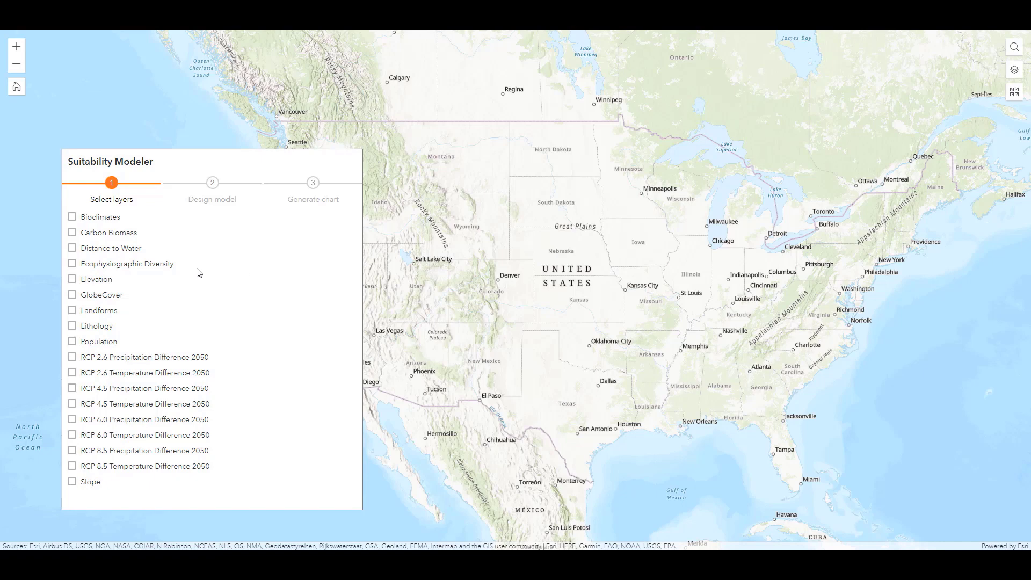
# - Include the Ecophysiographic Diversity, Population and Slope layers in the suitability model and go on to designing the model
pyautogui.click(154, 268)
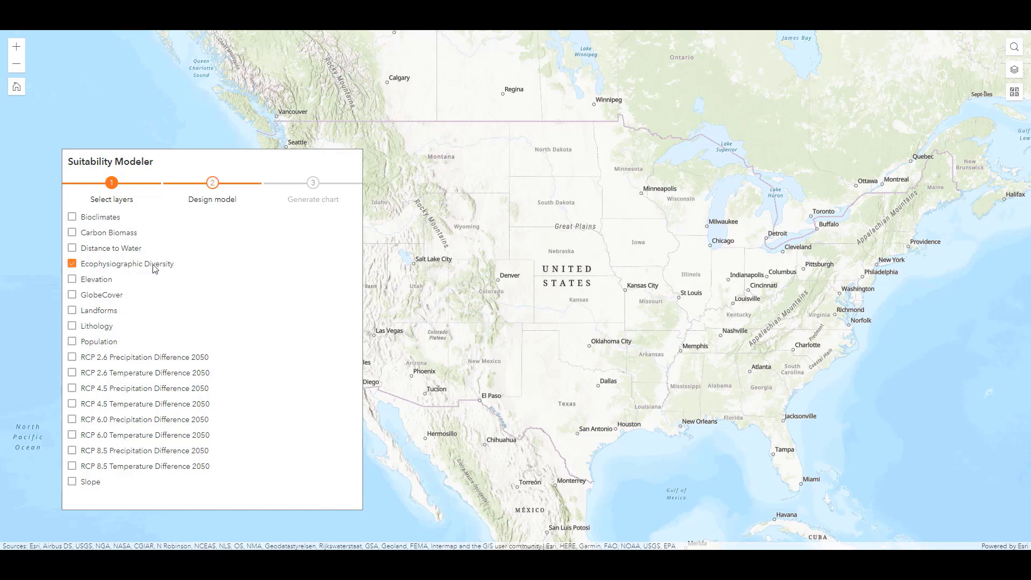
pyautogui.click(104, 347)
pyautogui.click(77, 487)
pyautogui.click(226, 191)
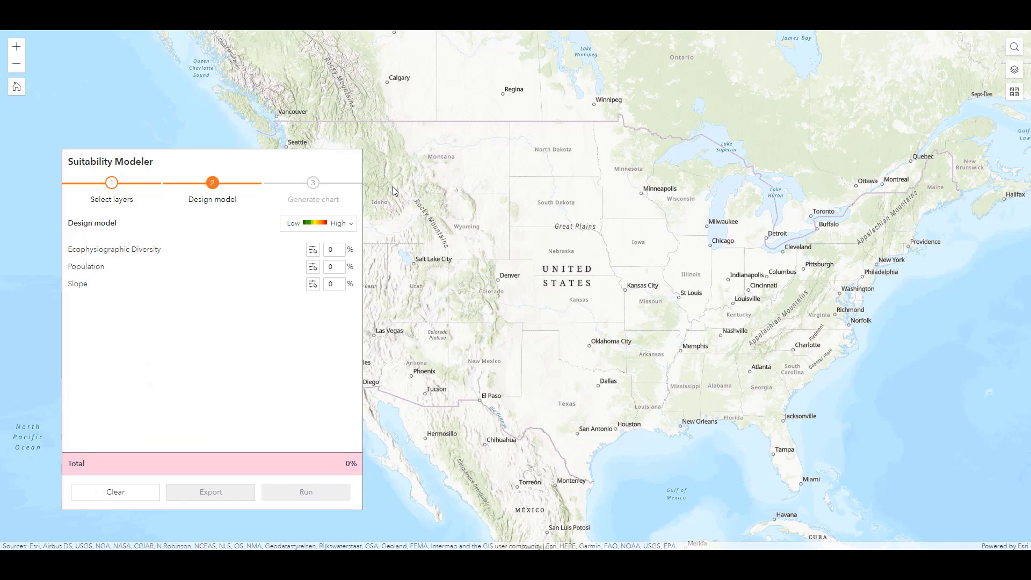
# - Apply the red-to-green low-to-high color ramp, weight Ecophysiographic Diversity 40%, Population 30% and Slope 30%, and run the model
pyautogui.click(344, 225)
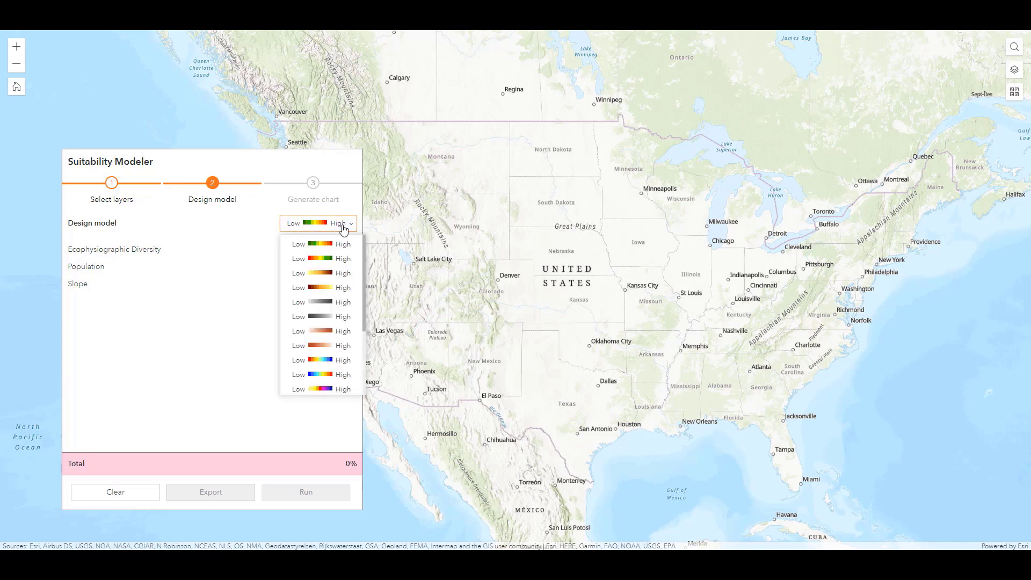
pyautogui.click(343, 259)
pyautogui.click(341, 247)
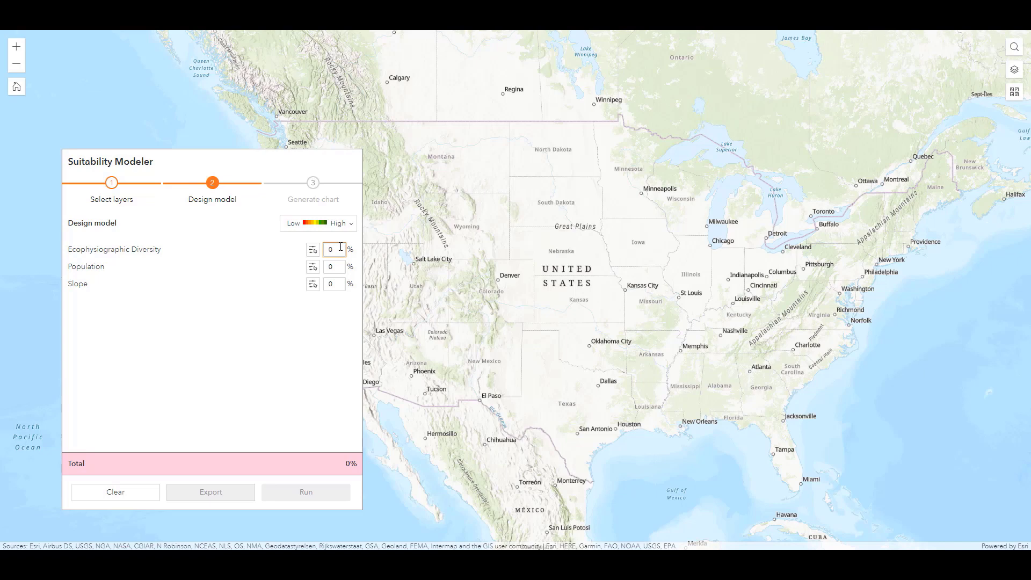
pyautogui.write('40')
pyautogui.click(335, 267)
pyautogui.write('30')
pyautogui.click(339, 284)
pyautogui.write('30')
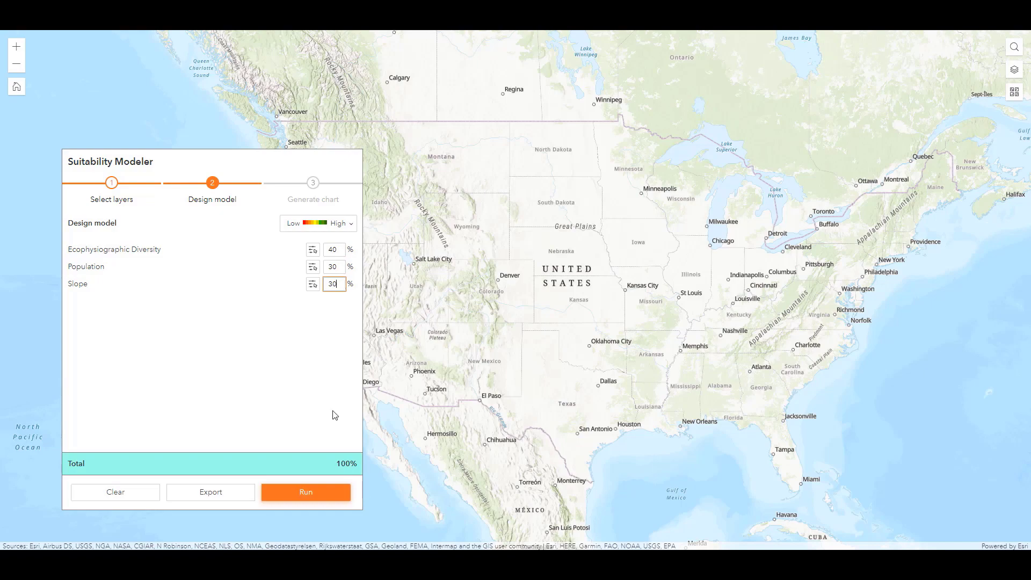
pyautogui.click(322, 492)
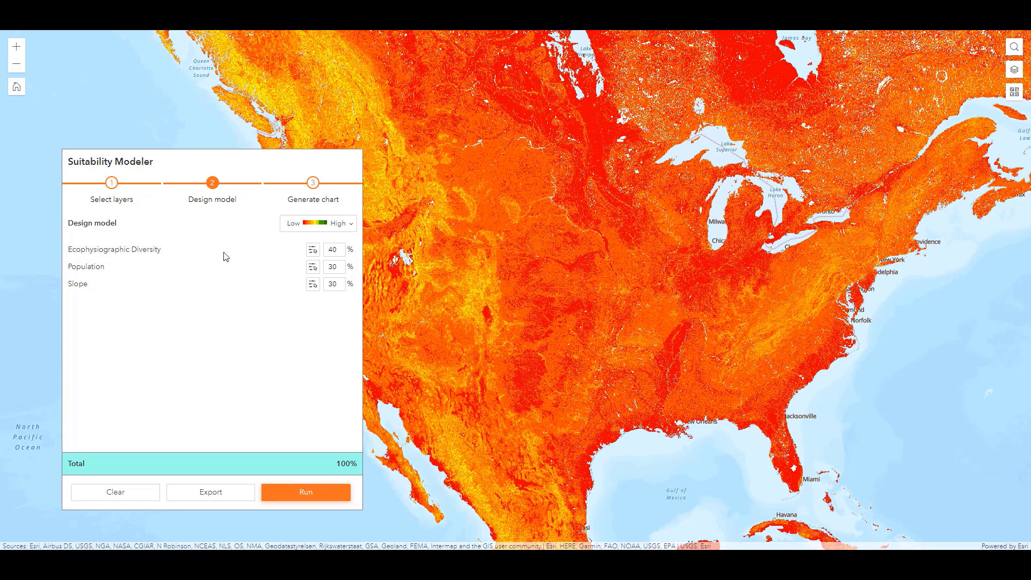
# - Review the class scores of the Ecophysiographic Diversity layer and collapse them
pyautogui.click(314, 250)
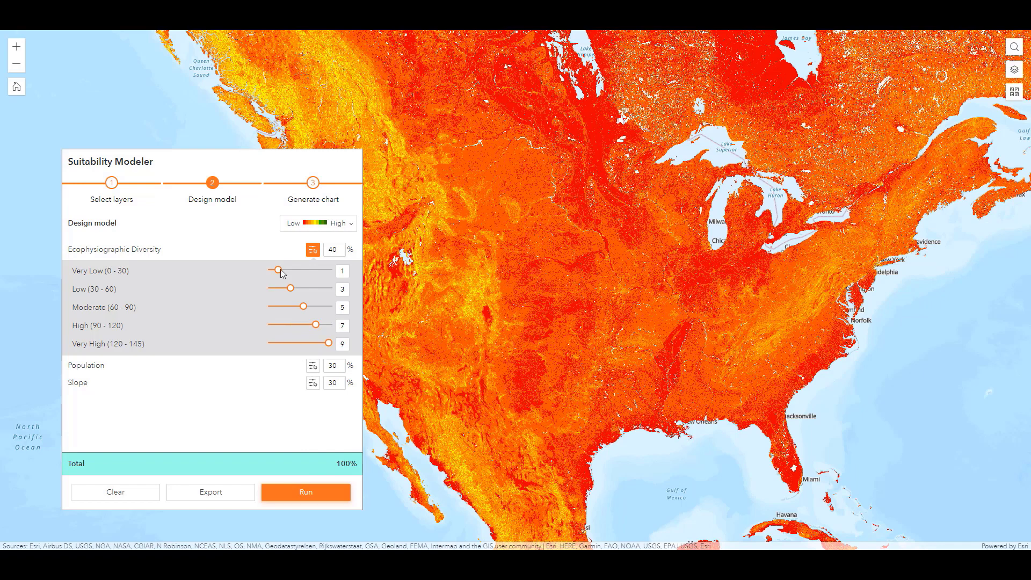
pyautogui.click(312, 251)
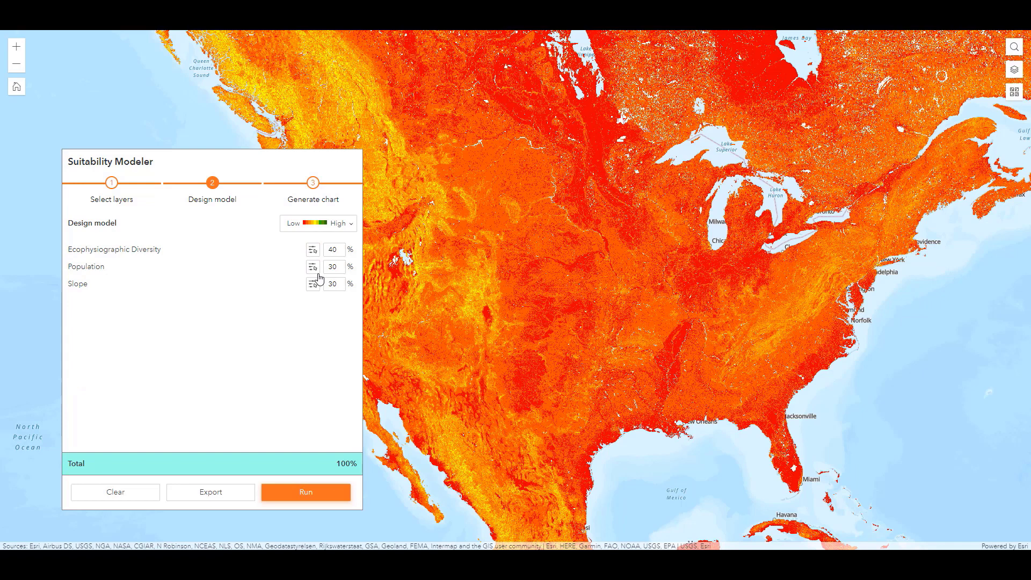
# - Score Population class 240 - 331394 as 1, 210 - 240 as 2, 180 - 210 as 3 and 150 - 180 as 4
pyautogui.click(312, 267)
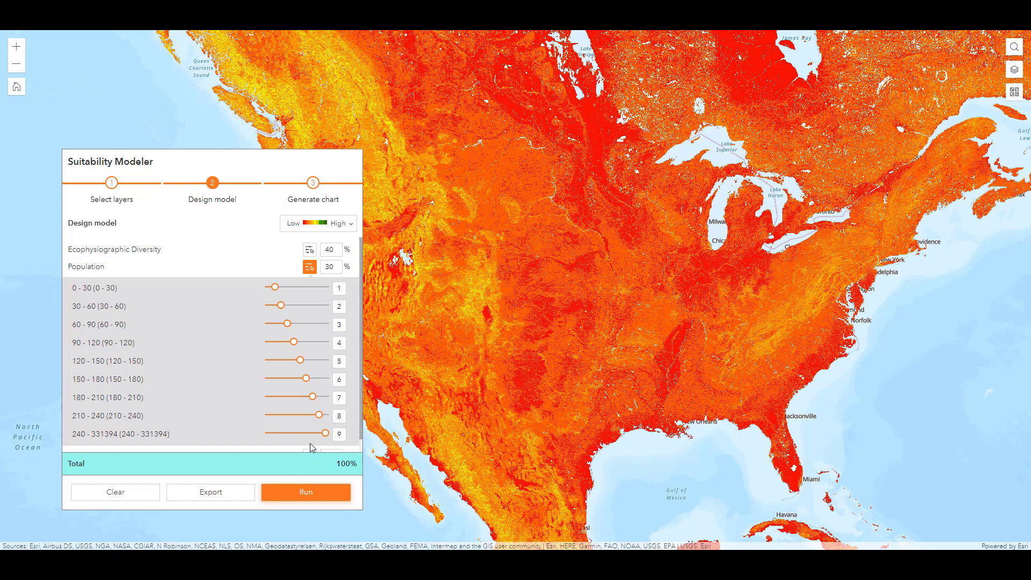
pyautogui.click(270, 434)
pyautogui.moveTo(269, 433); pyautogui.dragTo(275, 434)
pyautogui.click(281, 415)
pyautogui.click(288, 396)
pyautogui.click(294, 378)
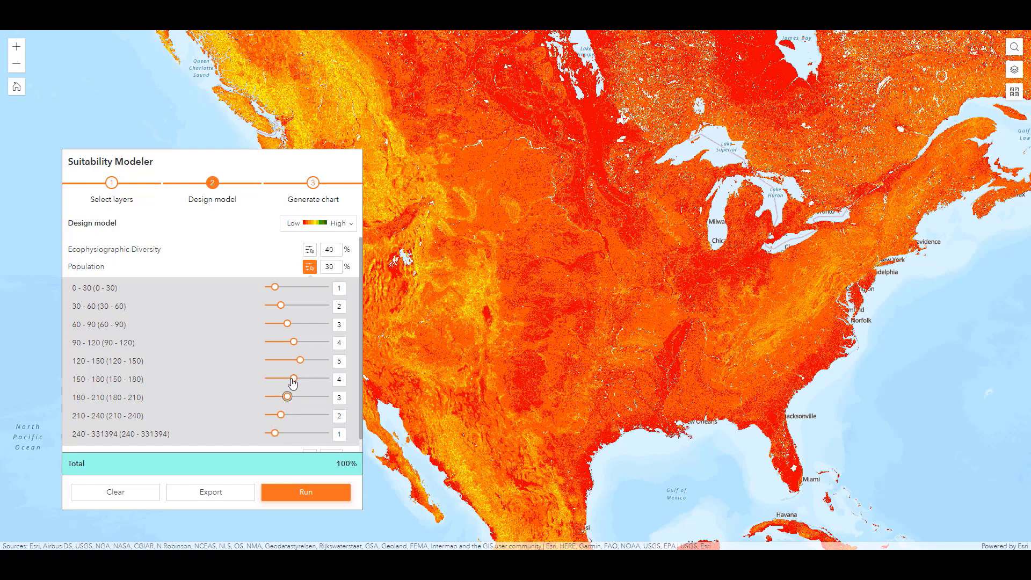
# - Score Population class 120 - 150 as 4, 60 - 90 as 7, 30 - 60 as 8 and 0 - 30 as 9, and collapse the scores
pyautogui.click(294, 361)
pyautogui.click(315, 324)
pyautogui.click(319, 305)
pyautogui.click(326, 288)
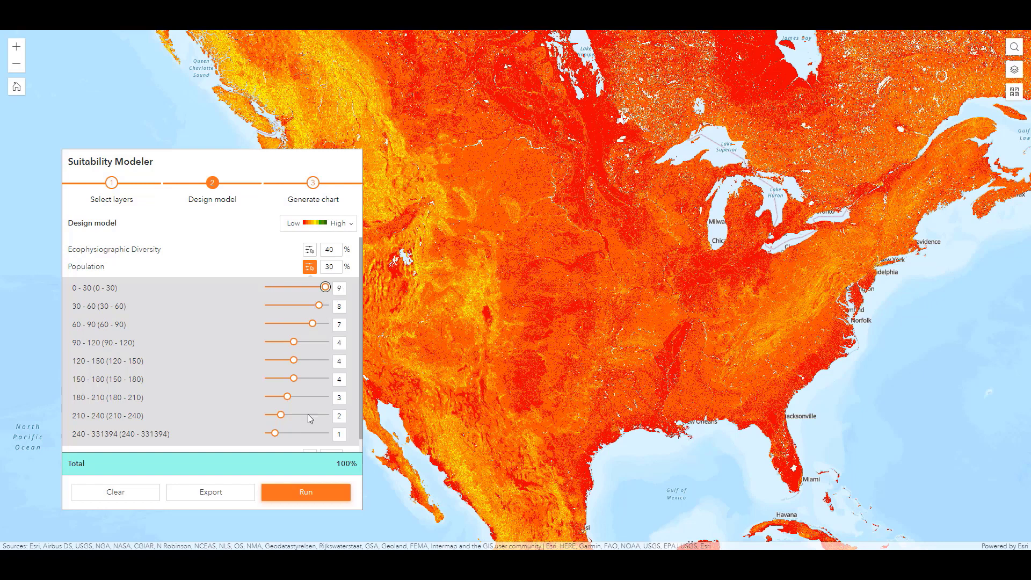
pyautogui.click(310, 269)
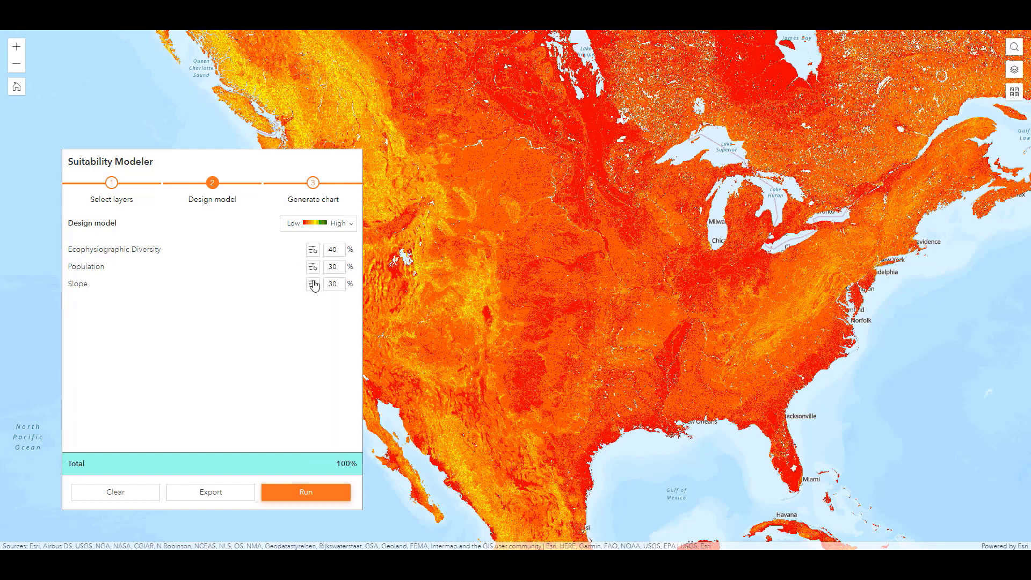
# - Review the Slope layer's class scores, keeping Very Low (0 - 1) at 1, and rerun the model
pyautogui.click(312, 283)
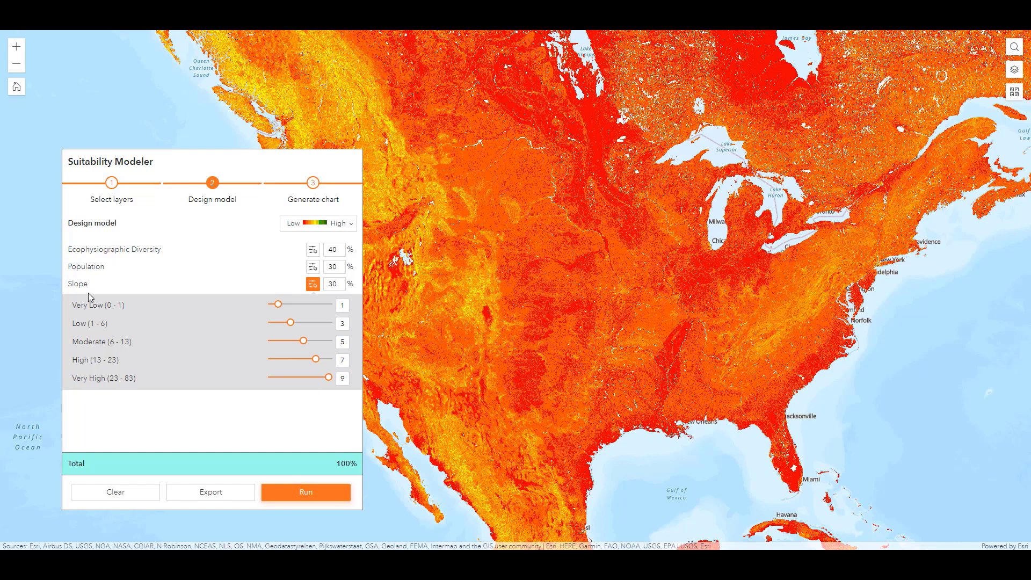
pyautogui.click(277, 304)
pyautogui.click(313, 285)
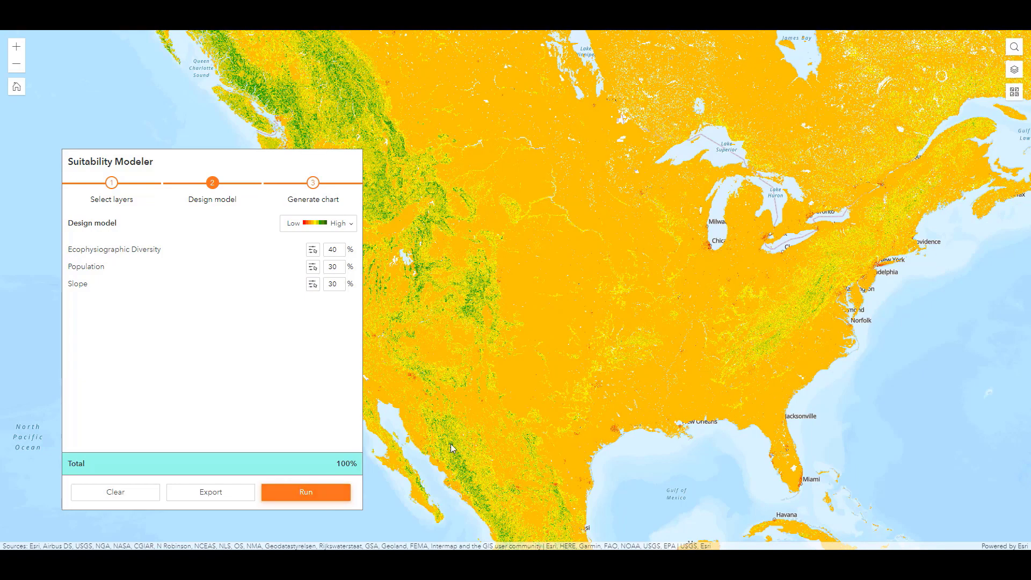
# - Examine the rerun suitability results on the map across the western United States and up close in California's mountains
pyautogui.moveTo(464, 446); pyautogui.dragTo(635, 463)
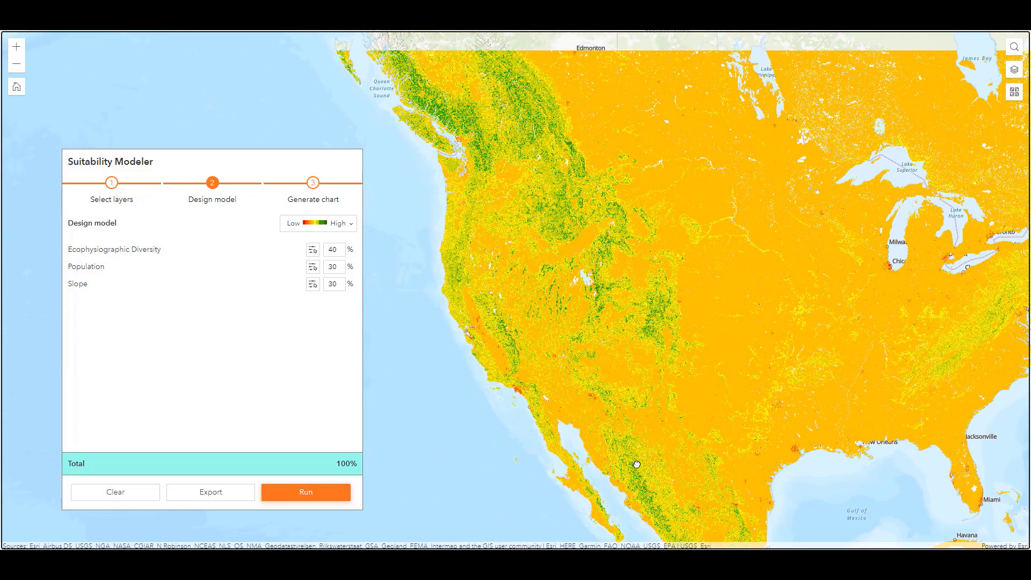
pyautogui.scroll(2, 540, 310)
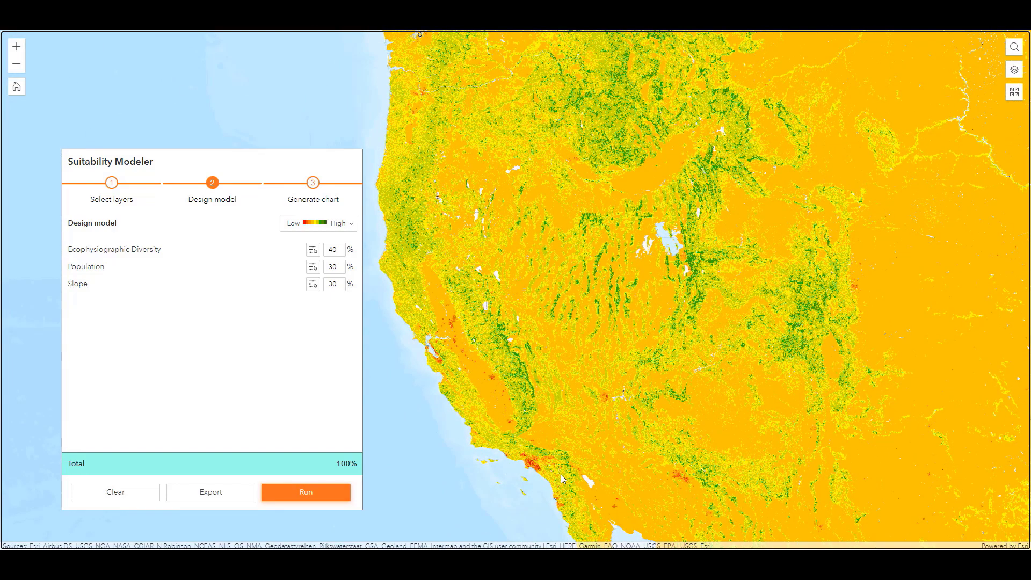
pyautogui.scroll(2, 525, 380)
pyautogui.scroll(2, 525, 380)
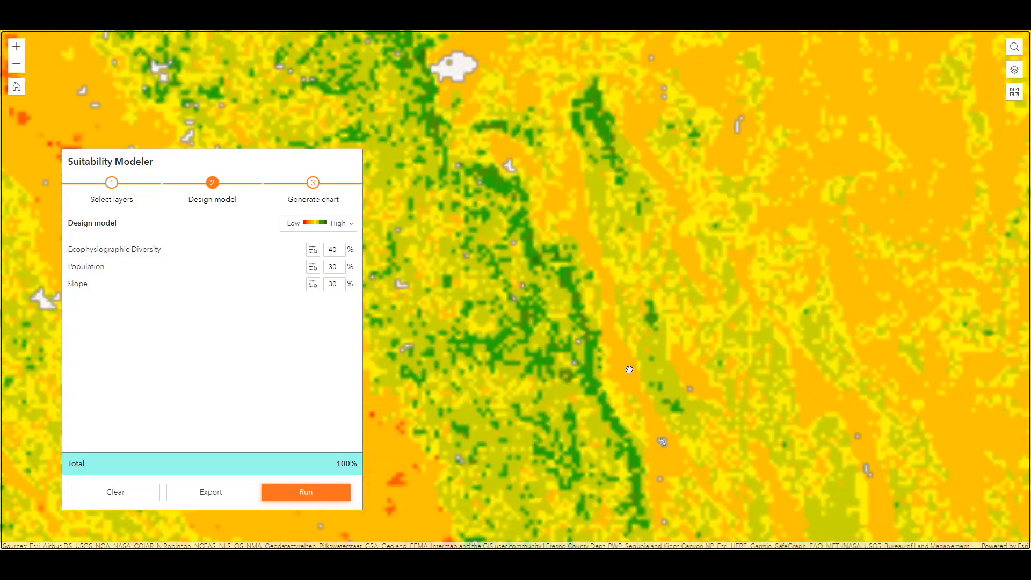
pyautogui.scroll(2, 550, 368)
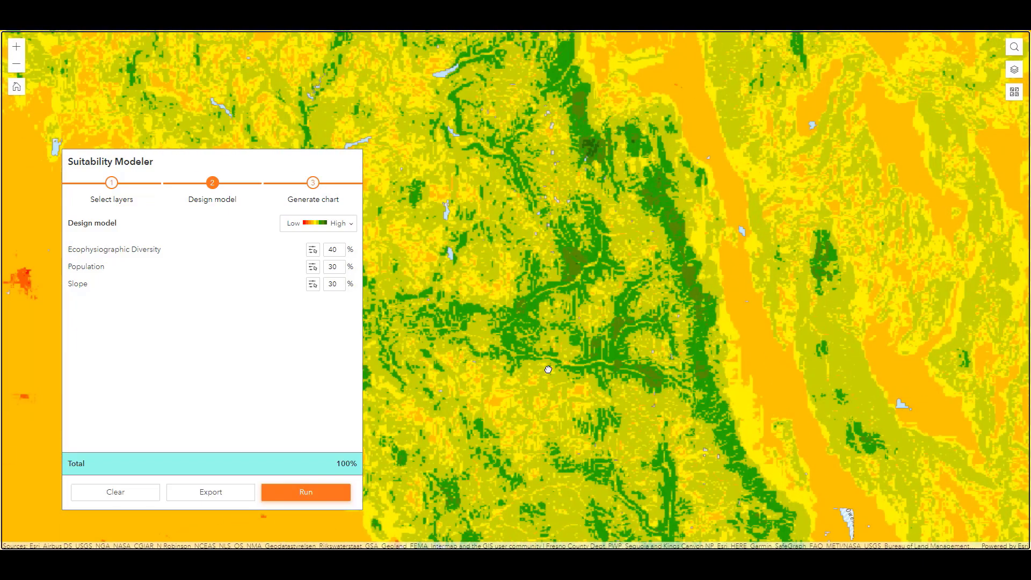
pyautogui.scroll(-2, 548, 369)
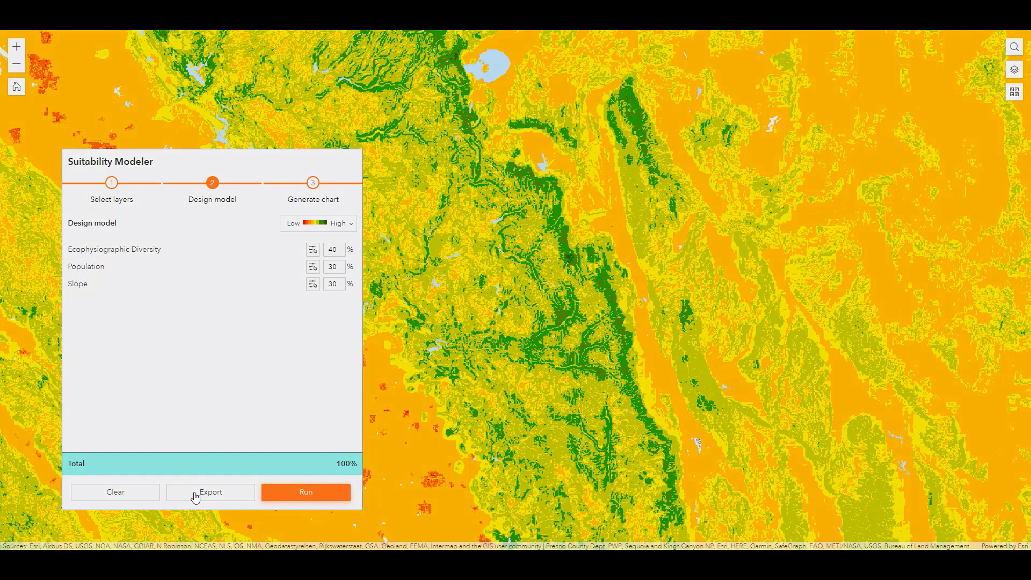
# - Look at the model's export options and close them without exporting
pyautogui.click(195, 493)
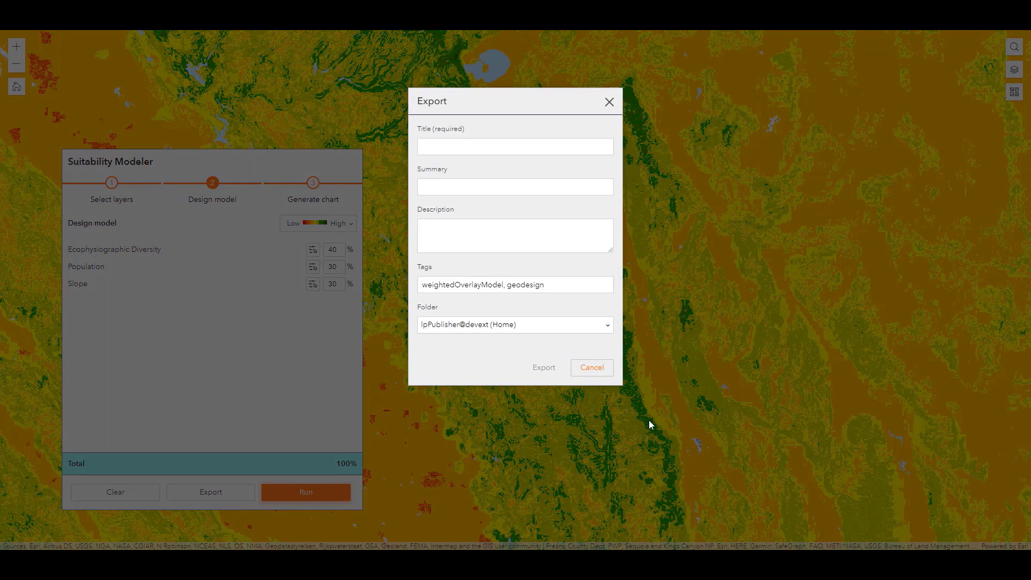
pyautogui.click(610, 103)
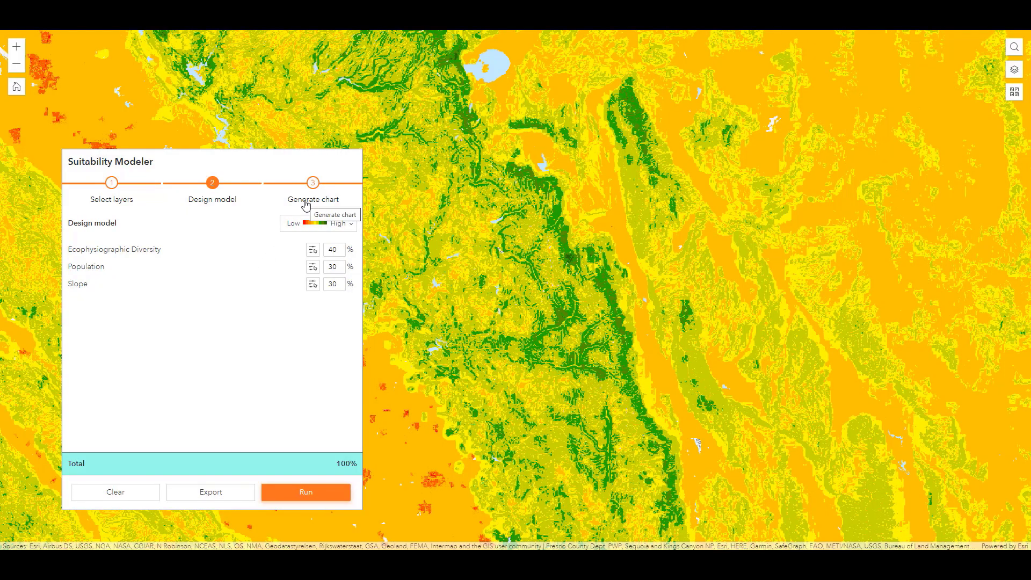
# - Generate a suitability pie chart for a freehand area drawn around the dark green mountain ridge and inspect its slices
pyautogui.click(305, 203)
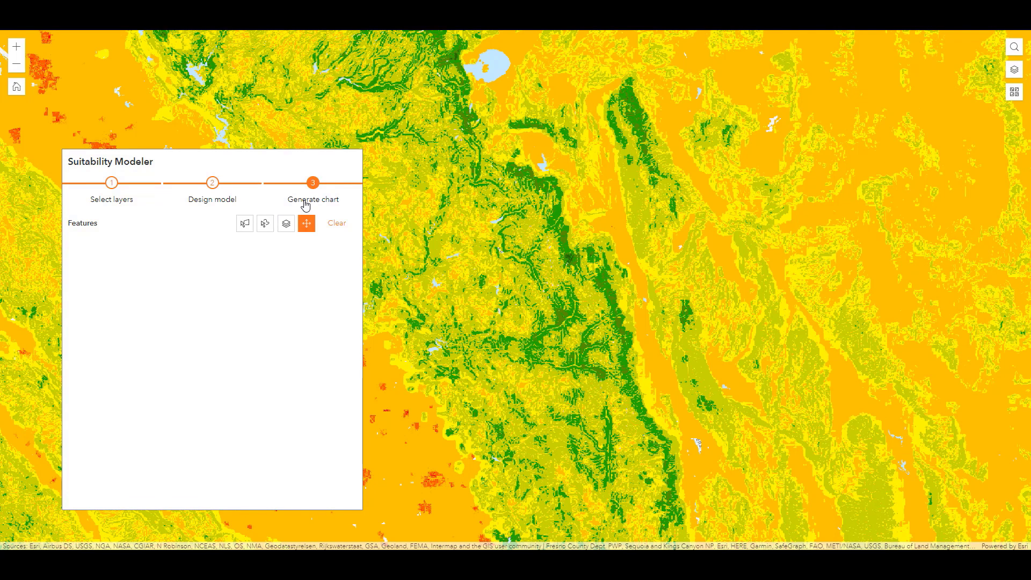
pyautogui.click(265, 224)
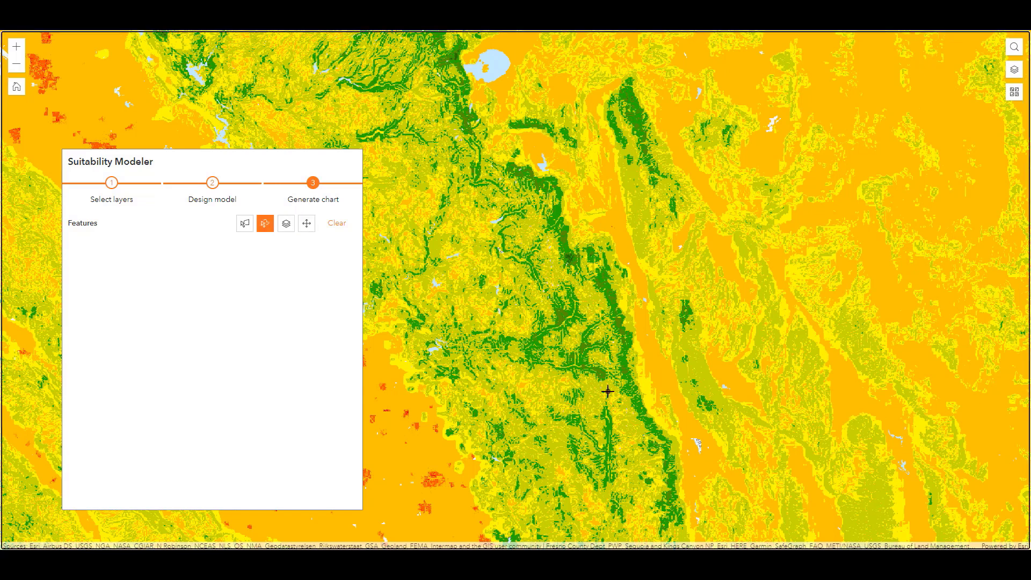
pyautogui.moveTo(608, 391)
pyautogui.mouseDown()
pyautogui.moveTo(564, 391)
pyautogui.moveTo(544, 361)
pyautogui.moveTo(533, 298)
pyautogui.moveTo(554, 269)
pyautogui.moveTo(639, 256)
pyautogui.moveTo(698, 279)
pyautogui.moveTo(720, 354)
pyautogui.moveTo(705, 398)
pyautogui.mouseUp()
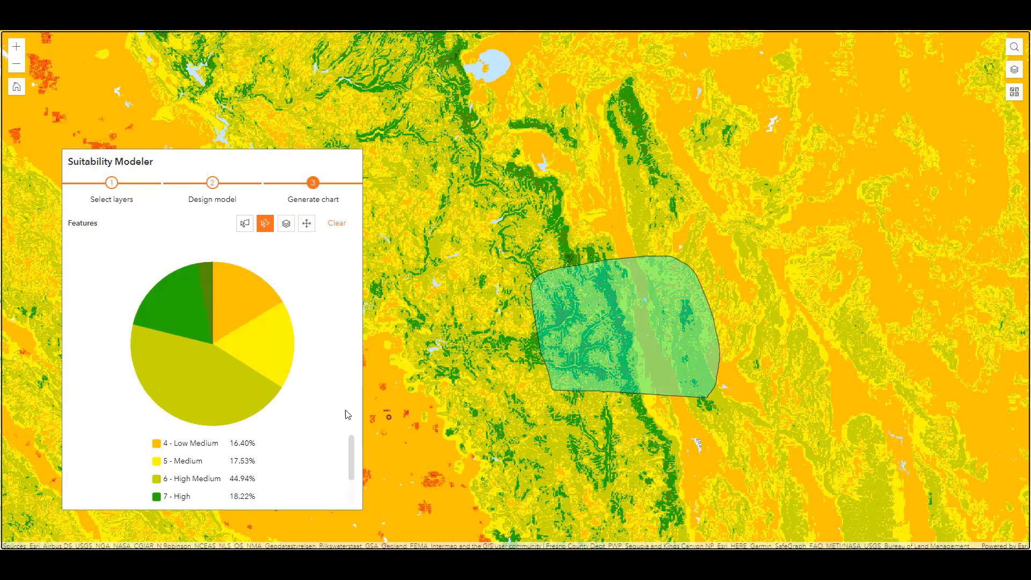
pyautogui.moveTo(233, 412)
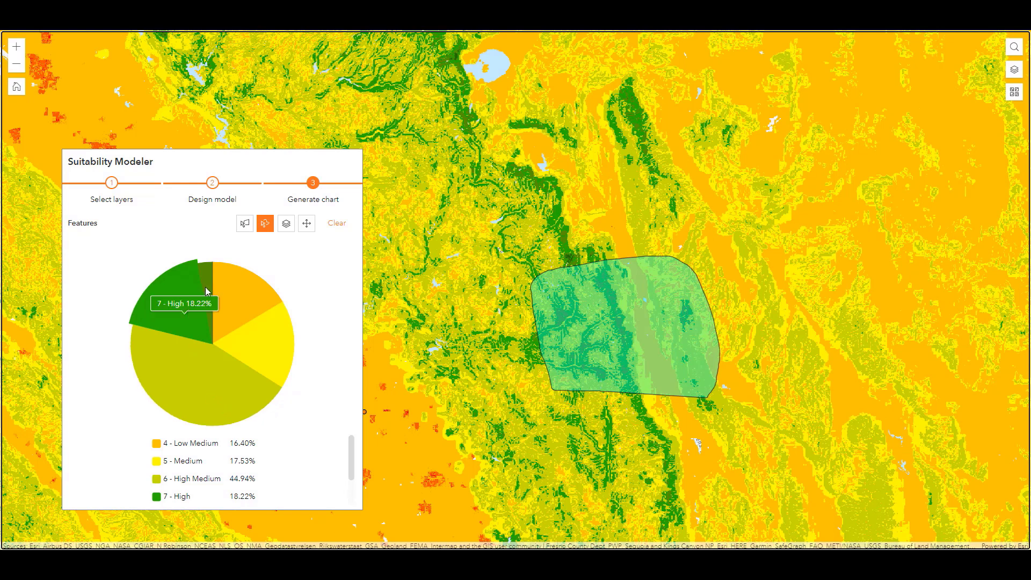
pyautogui.moveTo(239, 286)
pyautogui.moveTo(279, 320)
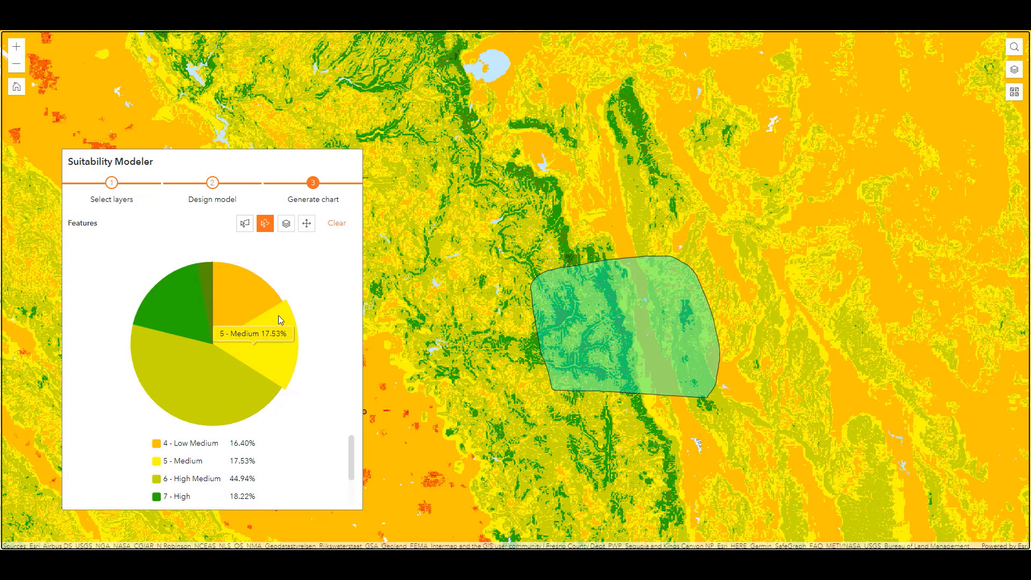
# - Clear the drawn area and its chart, and show the USA - States layer over the western United States
pyautogui.click(339, 223)
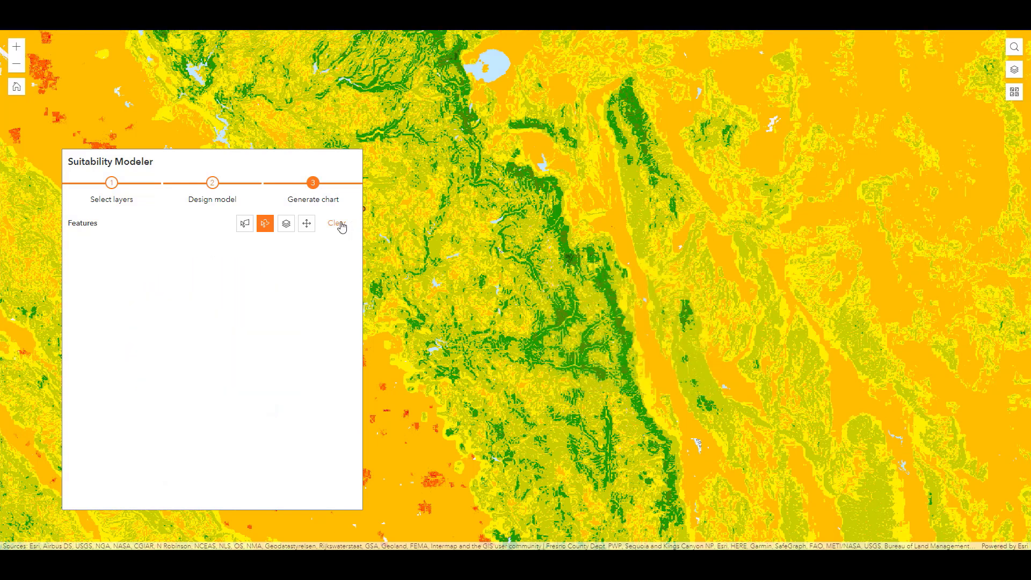
pyautogui.scroll(-4, 725, 243)
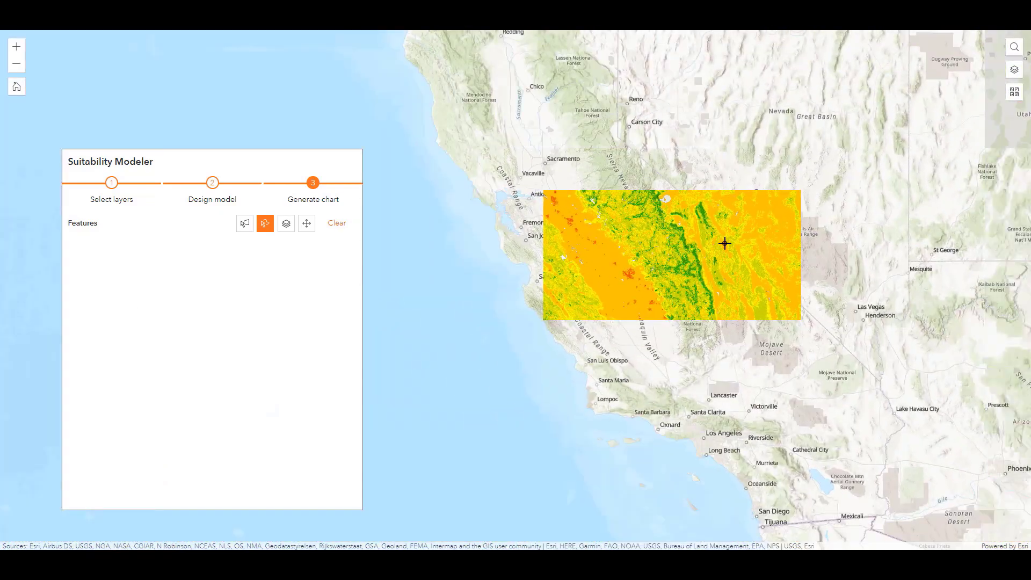
pyautogui.scroll(-2, 725, 243)
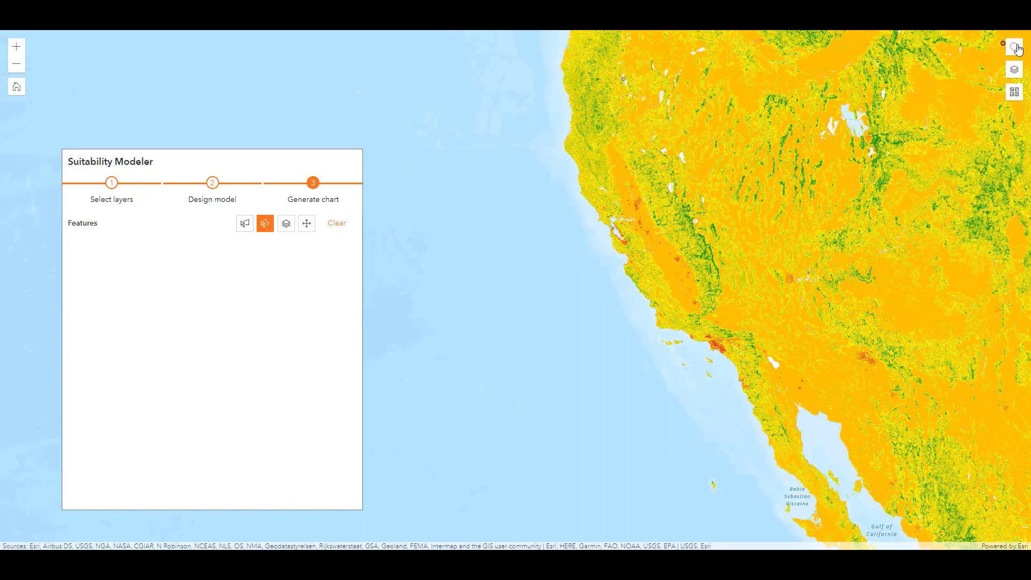
pyautogui.click(1014, 70)
pyautogui.click(895, 114)
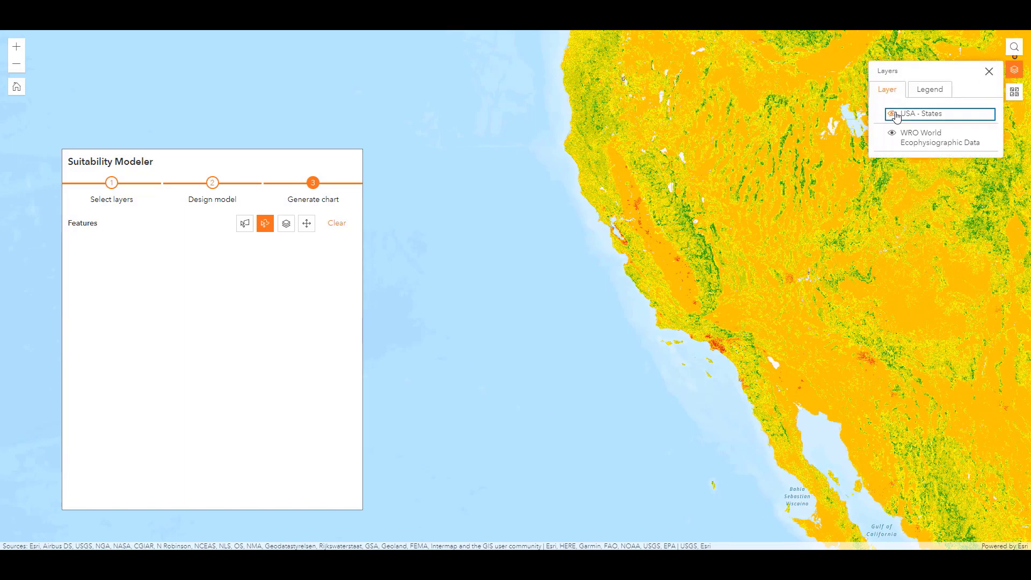
pyautogui.click(307, 223)
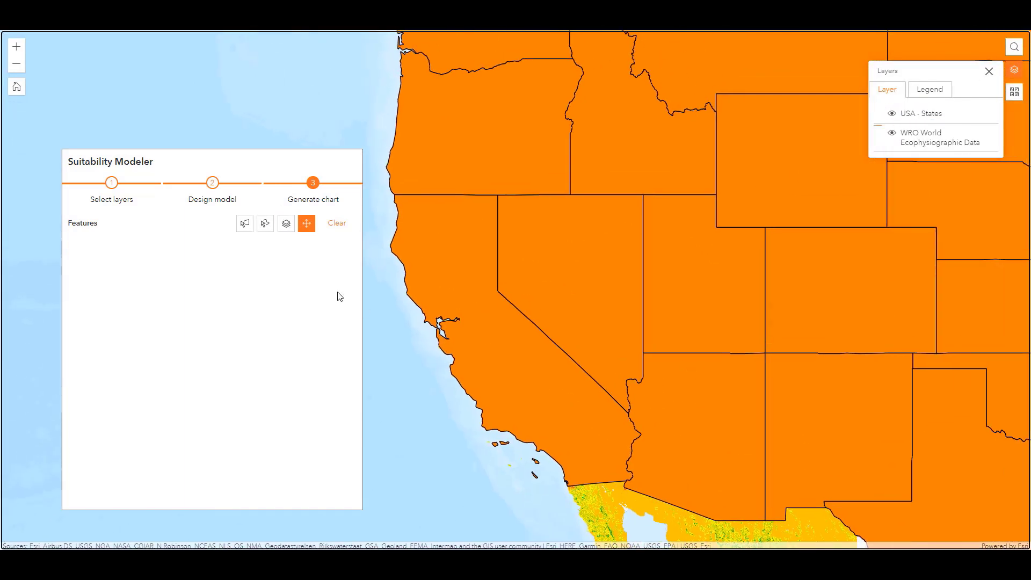
# - Choose USA - States as the feature layer for charting and generate the suitability chart for Nevada
pyautogui.click(286, 223)
pyautogui.click(166, 246)
pyautogui.click(134, 261)
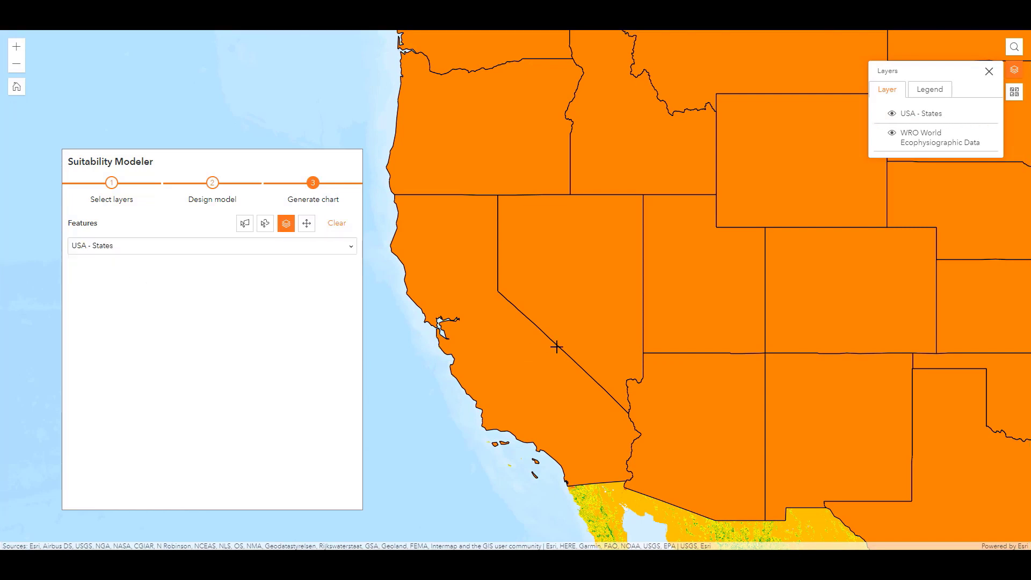
pyautogui.click(570, 256)
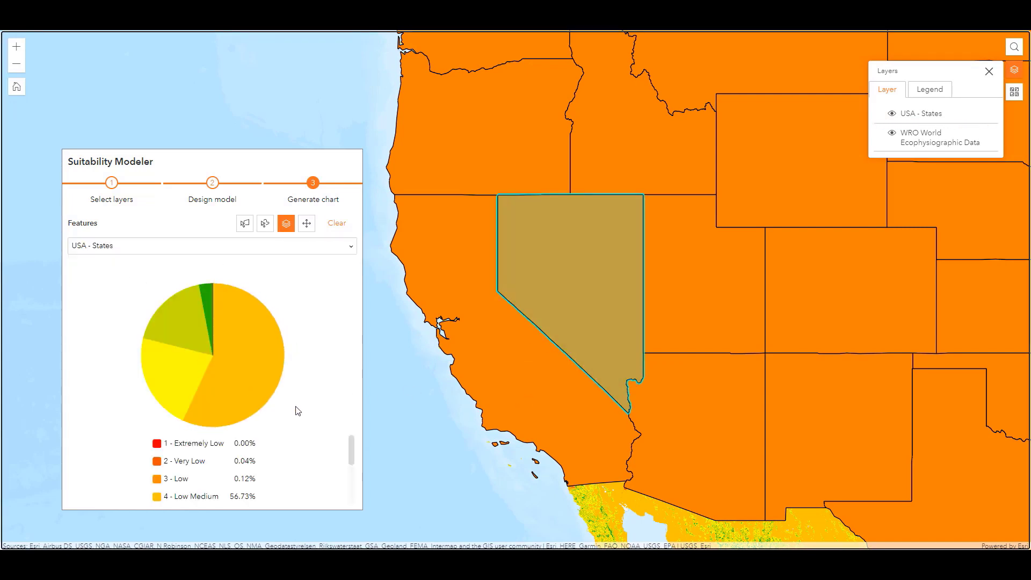
# - Turn off the Suitability Modeler widget's display label and try its Allow export setting in live view
pyautogui.moveTo(245, 390)
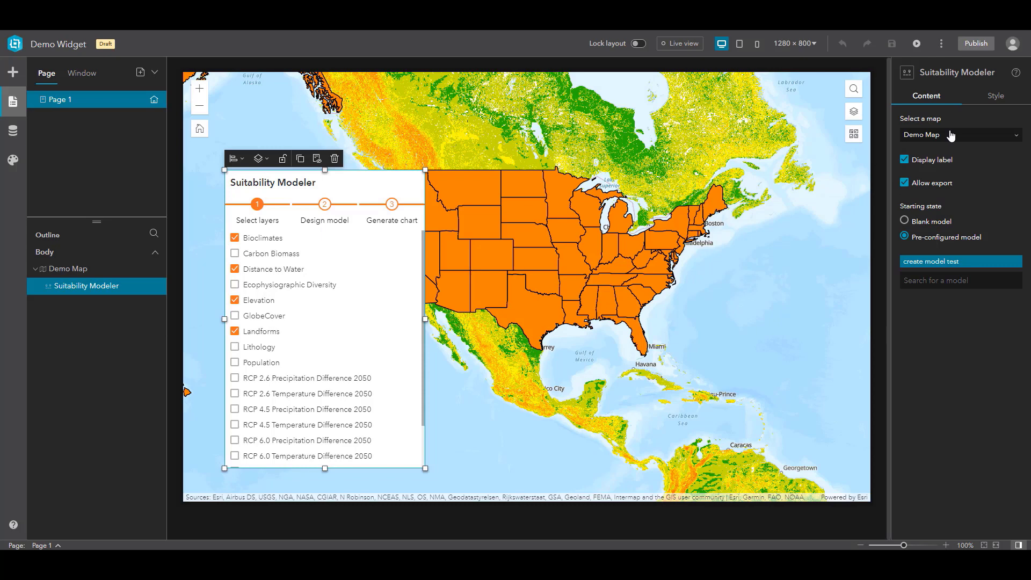
pyautogui.click(924, 160)
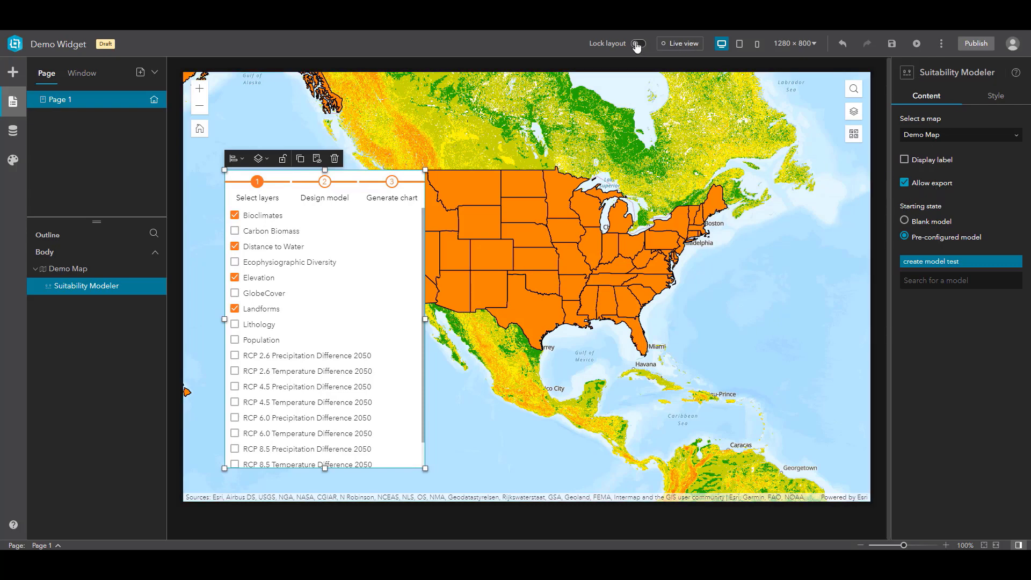
pyautogui.click(680, 43)
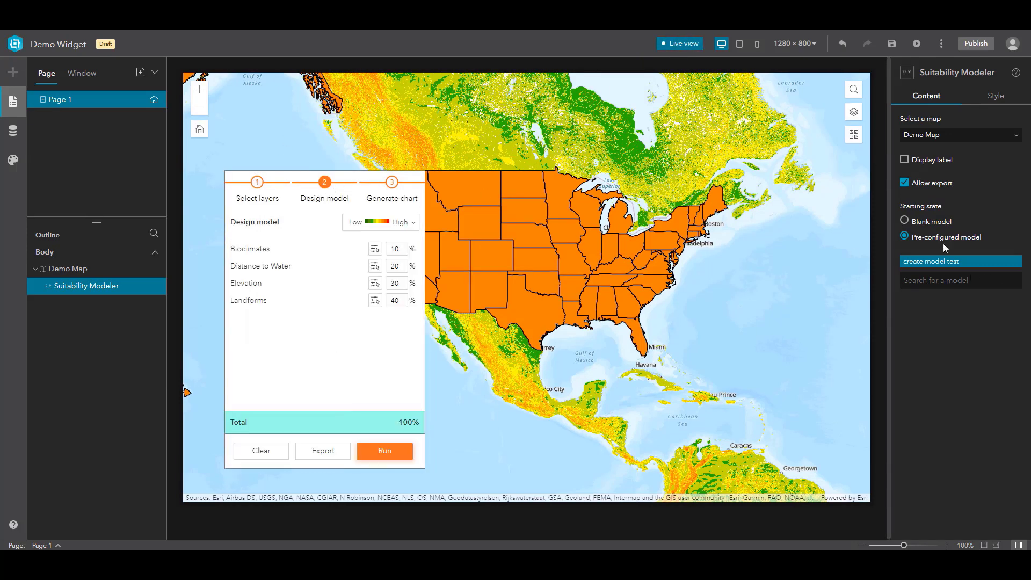
pyautogui.click(941, 186)
pyautogui.click(942, 186)
# - Try the Blank model starting state, check the WRO_World_Ecophysiographic_Data sample service URL, and return to Pre-configured model
pyautogui.click(935, 222)
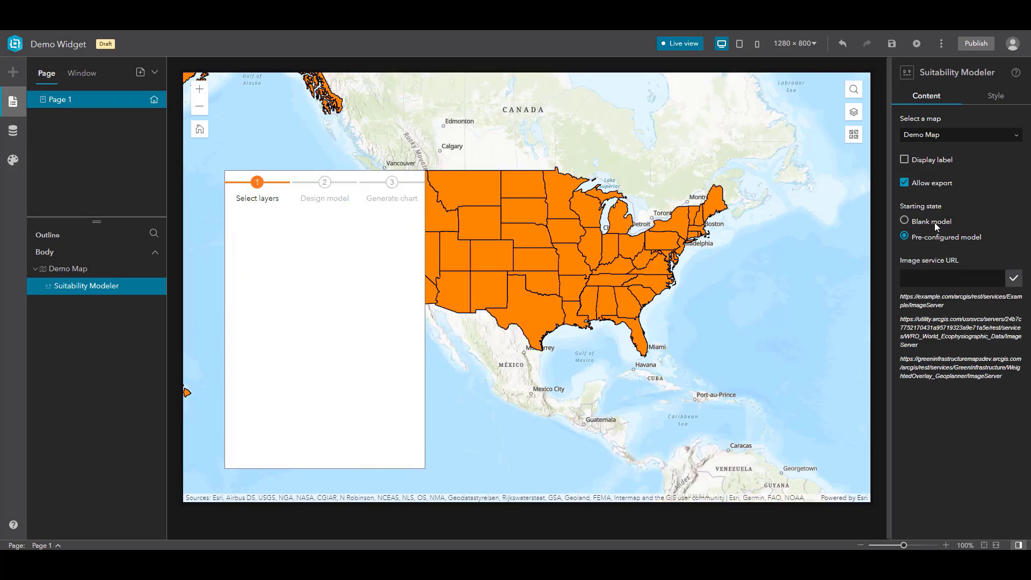
pyautogui.doubleClick(932, 337)
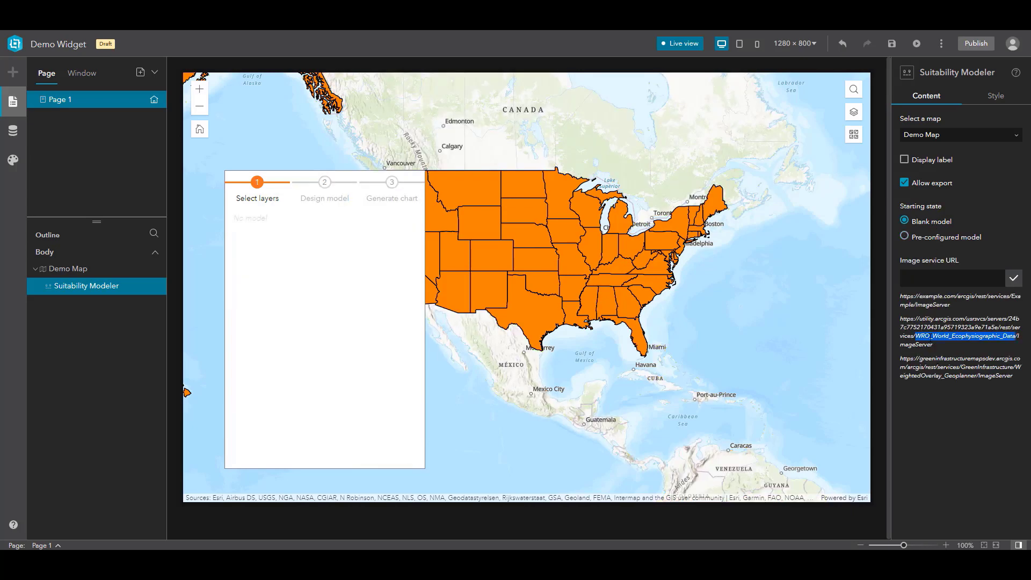
pyautogui.click(946, 239)
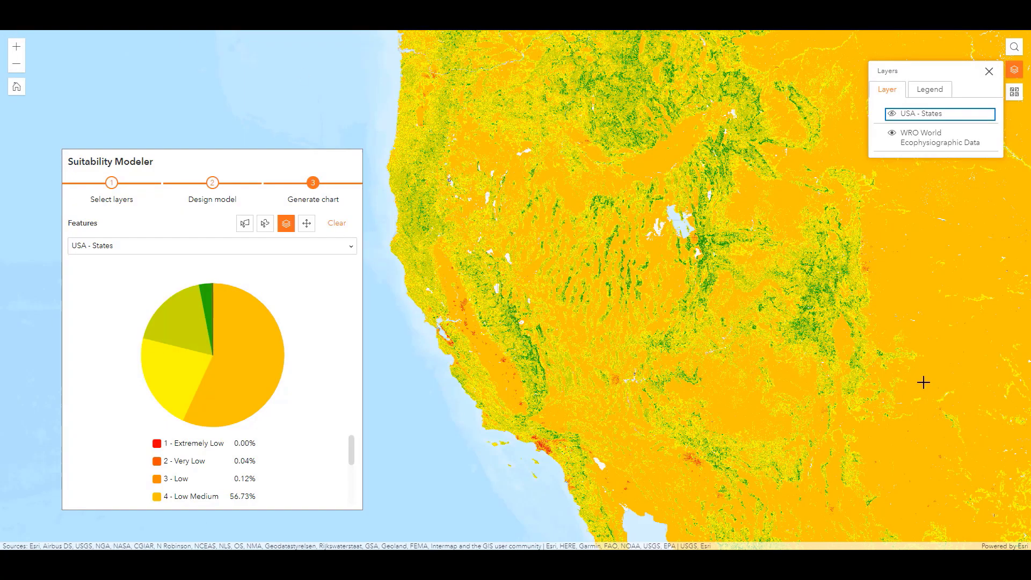
pyautogui.scroll(2, 744, 344)
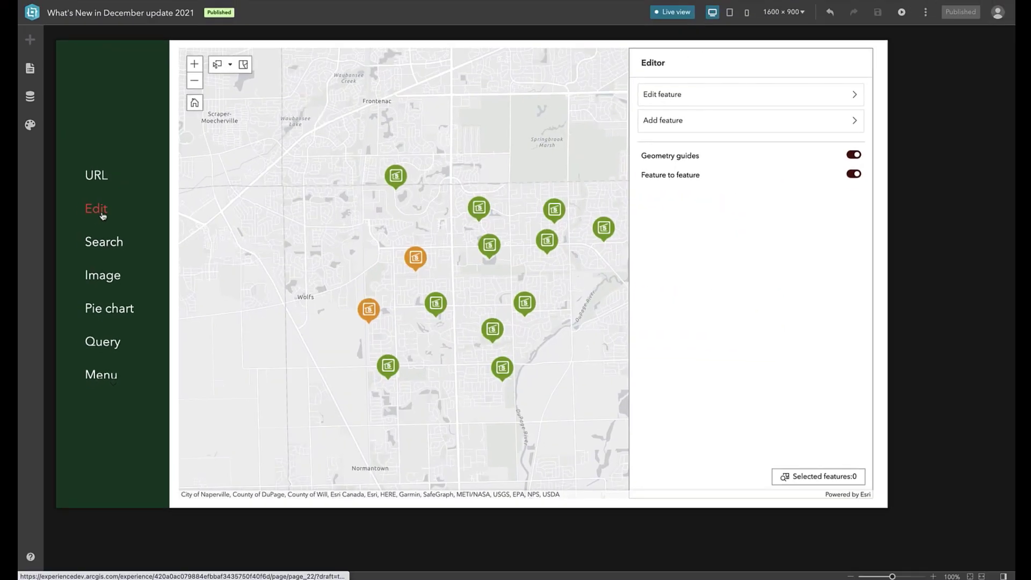
# - Open the shelter just south of Springbrook Marsh for editing and try Closed as its Shelter Status before choosing Open again
pyautogui.click(558, 209)
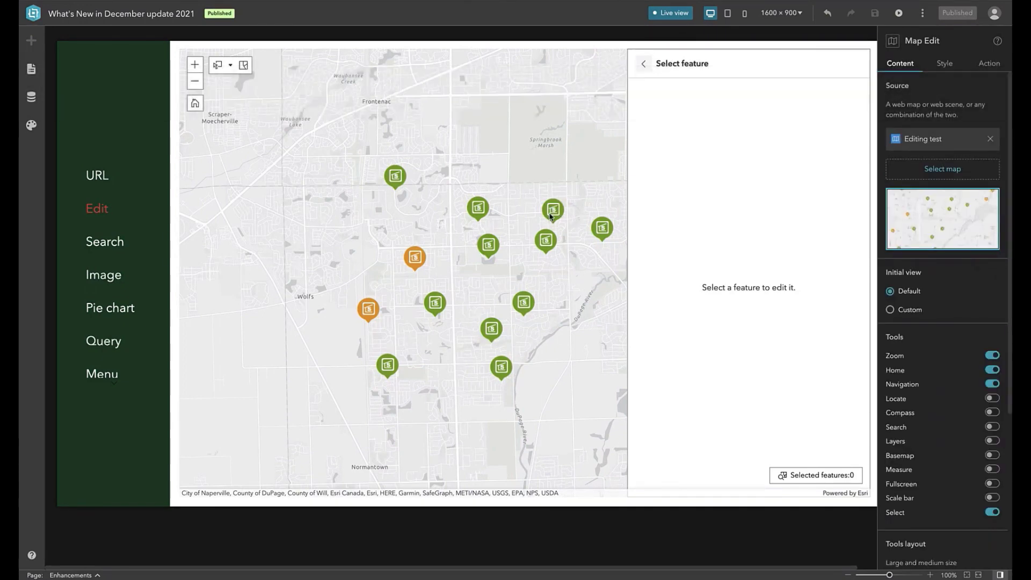
pyautogui.click(551, 214)
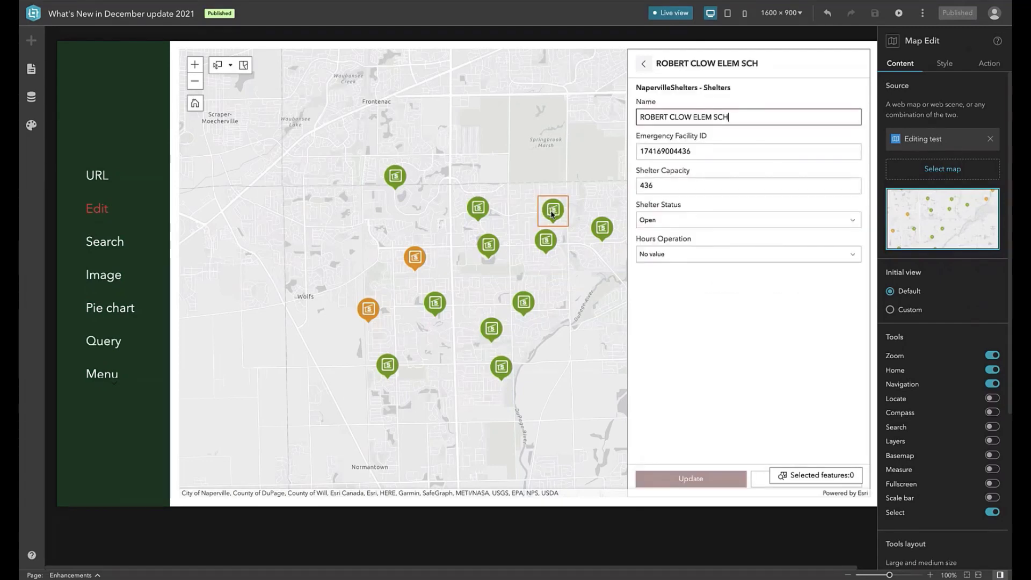
pyautogui.click(712, 229)
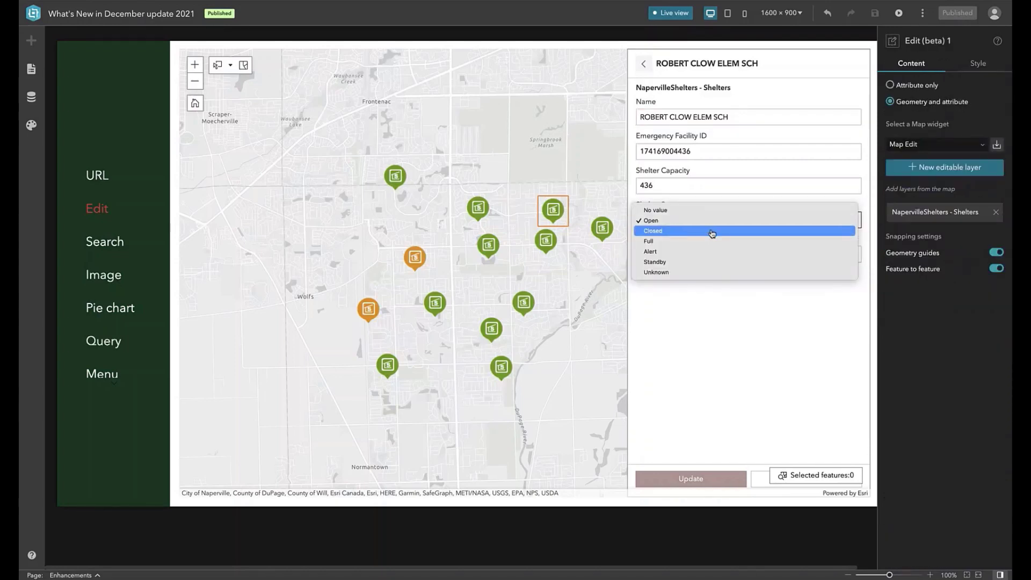
pyautogui.click(713, 232)
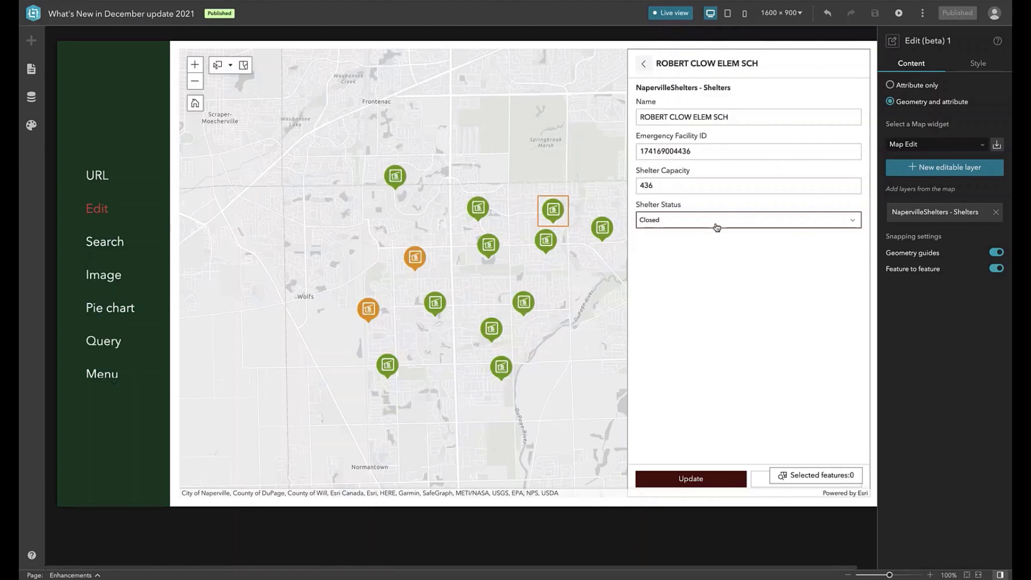
pyautogui.click(717, 227)
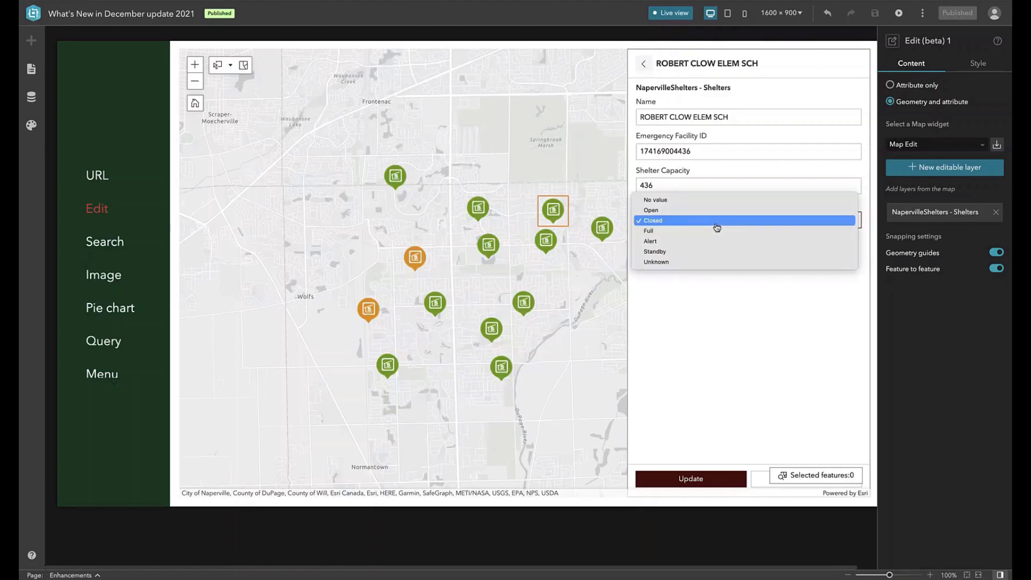
pyautogui.click(713, 218)
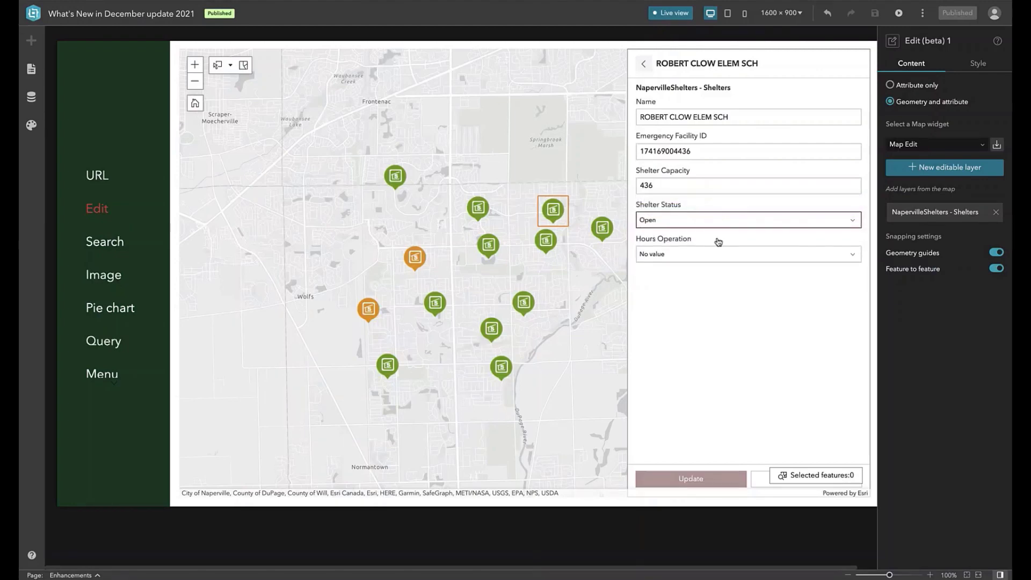
# - Open the NapervilleShelters - Shelters layer's settings in the Edit widget
pyautogui.click(895, 216)
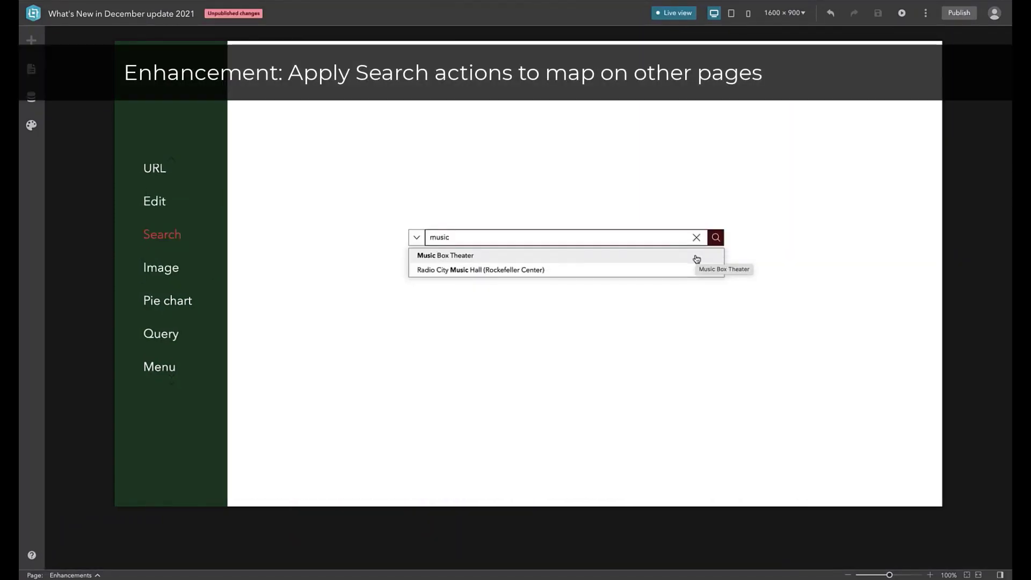
# - Choose the Music Box Theater suggestion for the "music" search
pyautogui.click(697, 259)
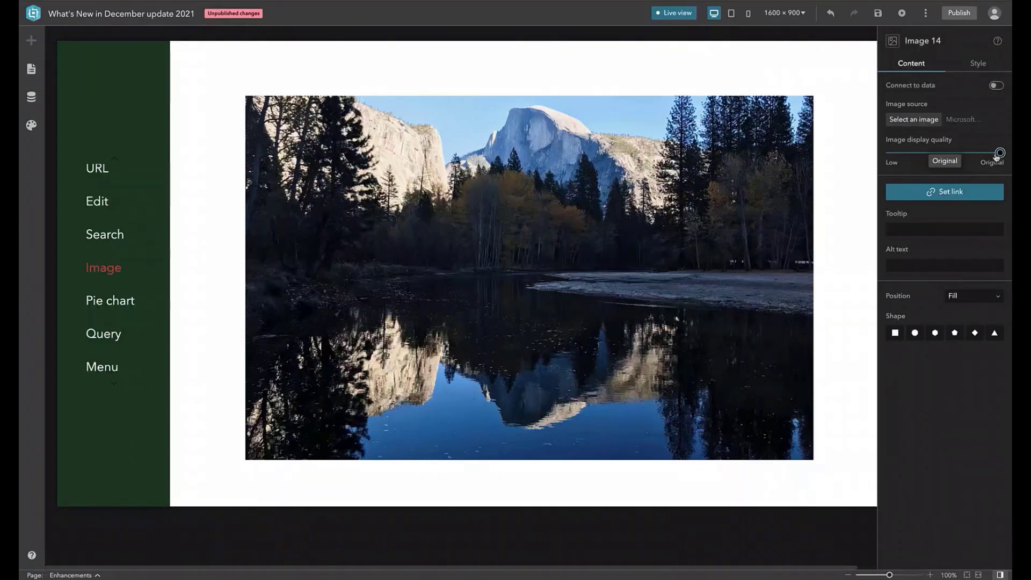
# - Set the display quality of the mountain lake image to Low
pyautogui.moveTo(997, 156); pyautogui.dragTo(896, 159)
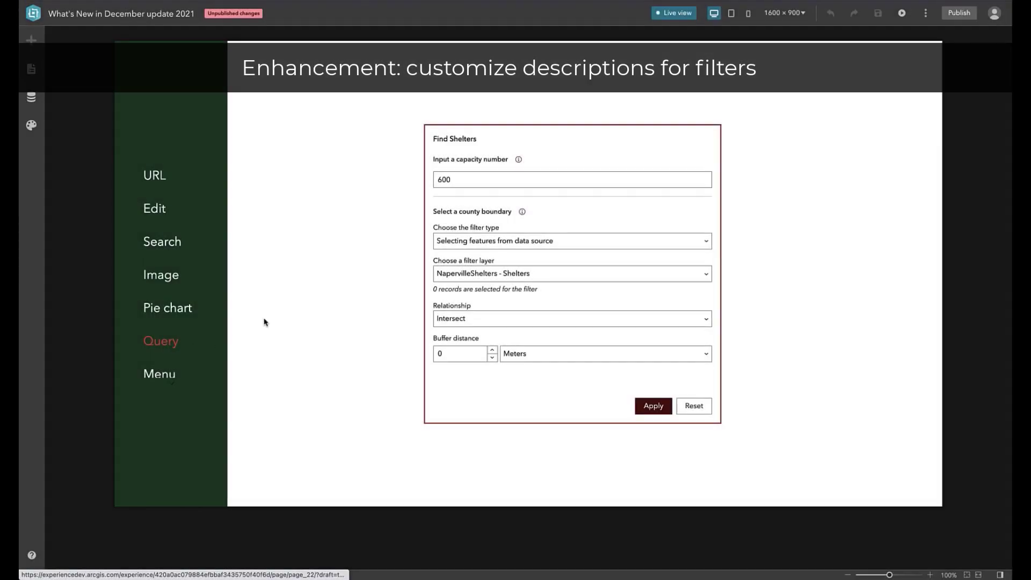
pyautogui.moveTo(519, 163)
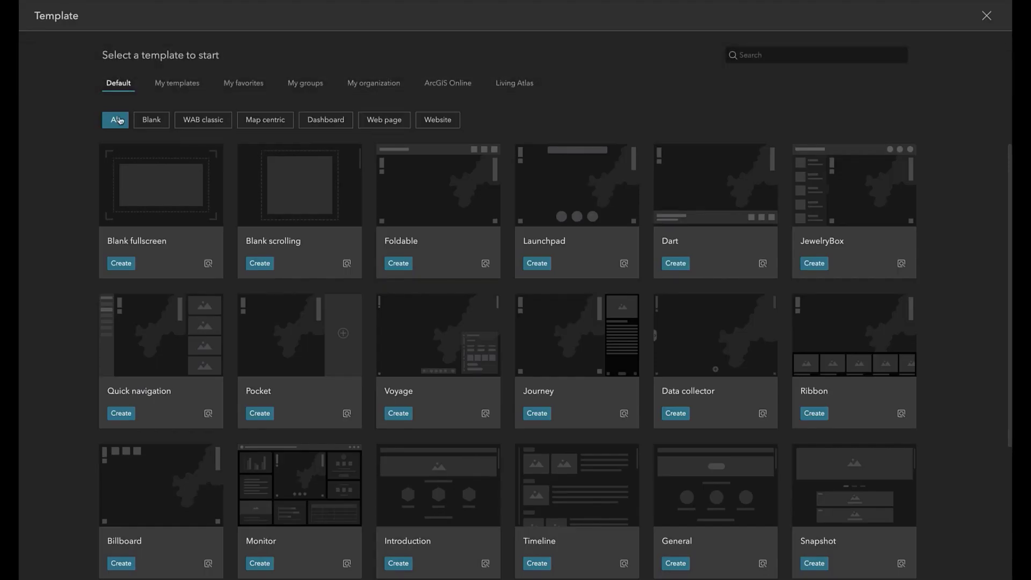
# - Browse the default templates by category, viewing Blank, WAB classic, Map centric, Dashboard and Web page
pyautogui.click(151, 124)
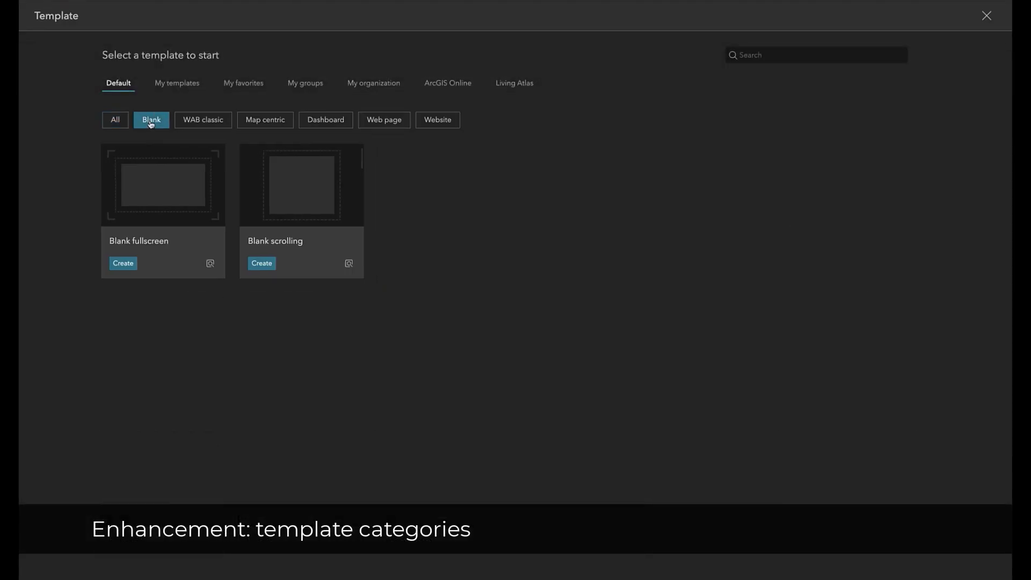
pyautogui.click(199, 125)
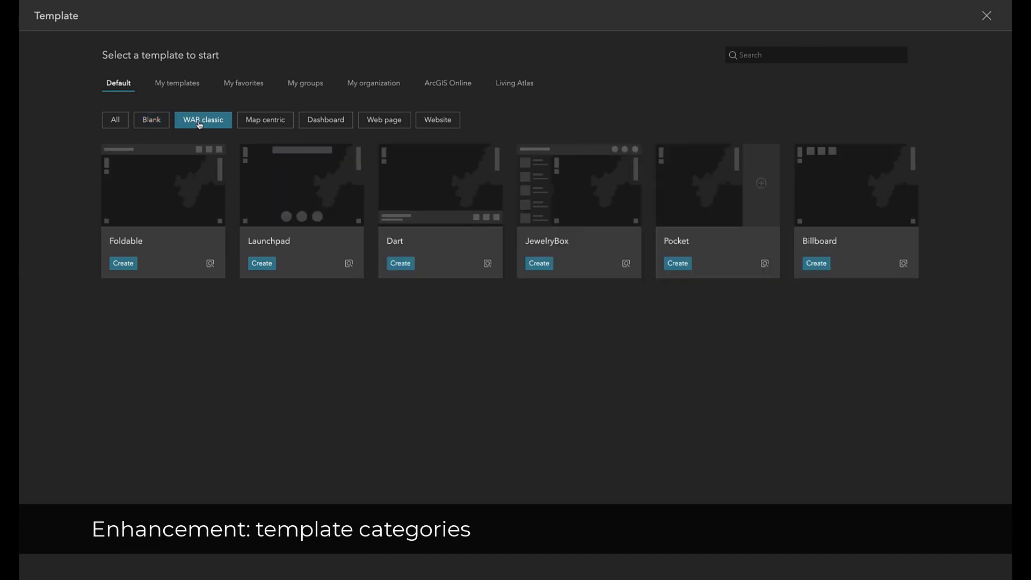
pyautogui.click(253, 127)
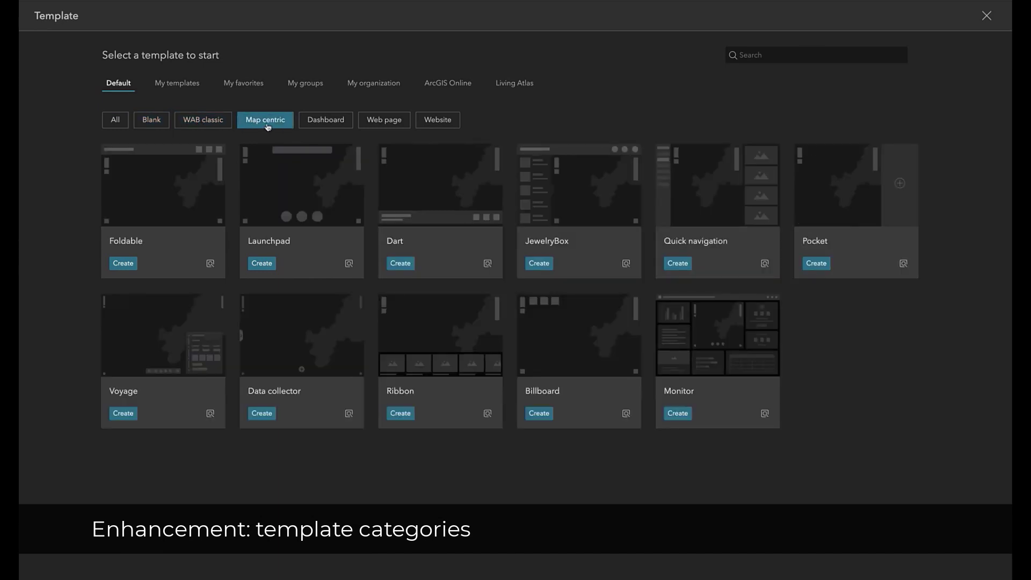
pyautogui.click(326, 126)
pyautogui.click(382, 128)
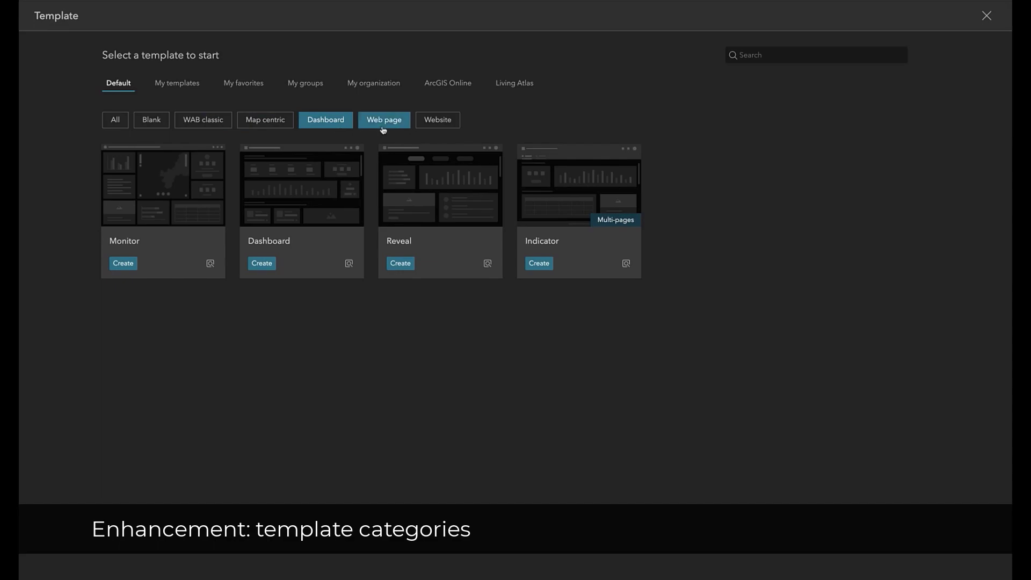